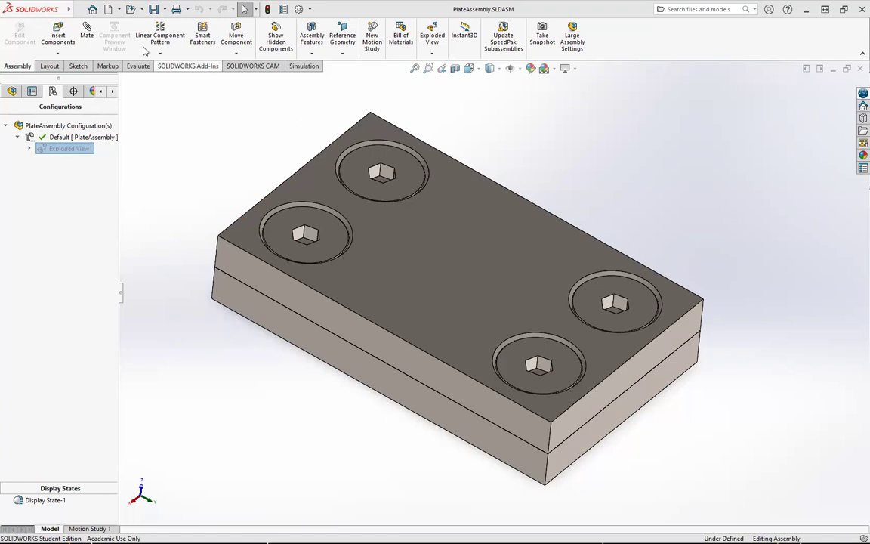
Create a new drawing from the plate assembly using the custom drawing template instead of the default Drawing template.
click(118, 10)
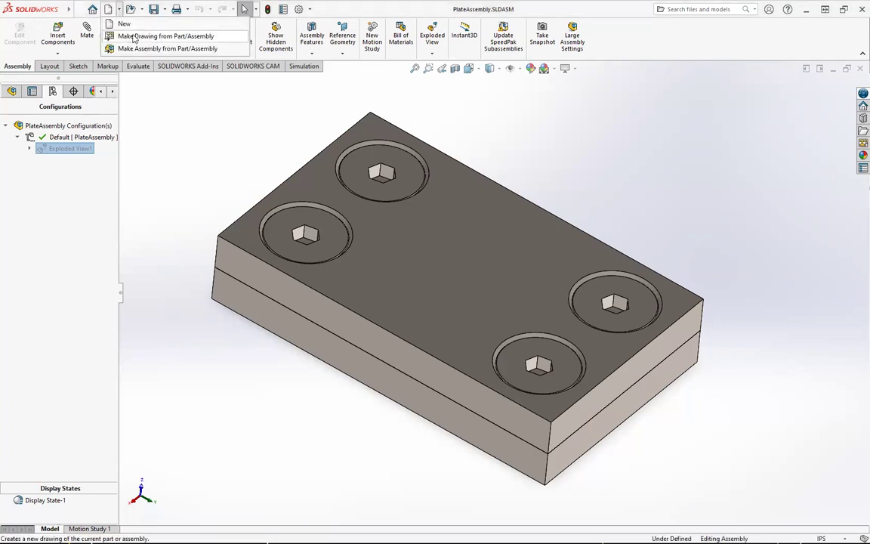
click(134, 38)
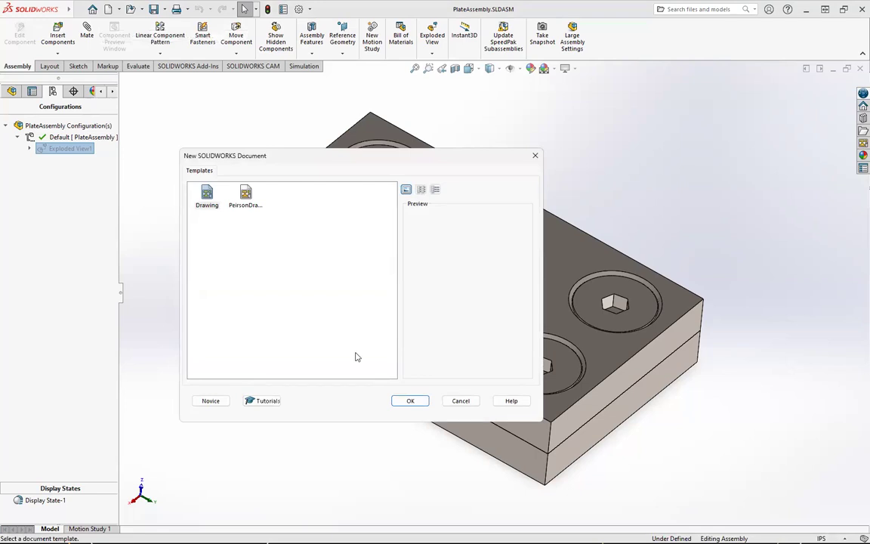
click(211, 401)
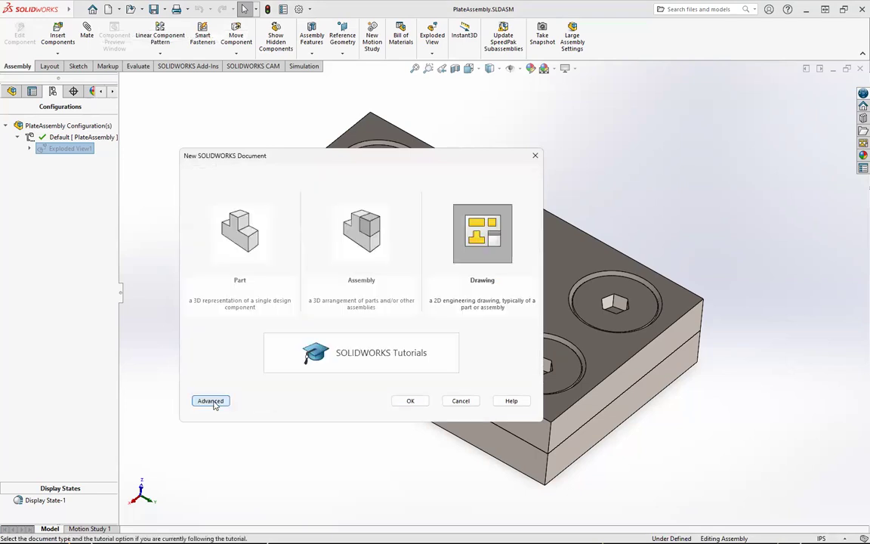
click(210, 401)
click(245, 198)
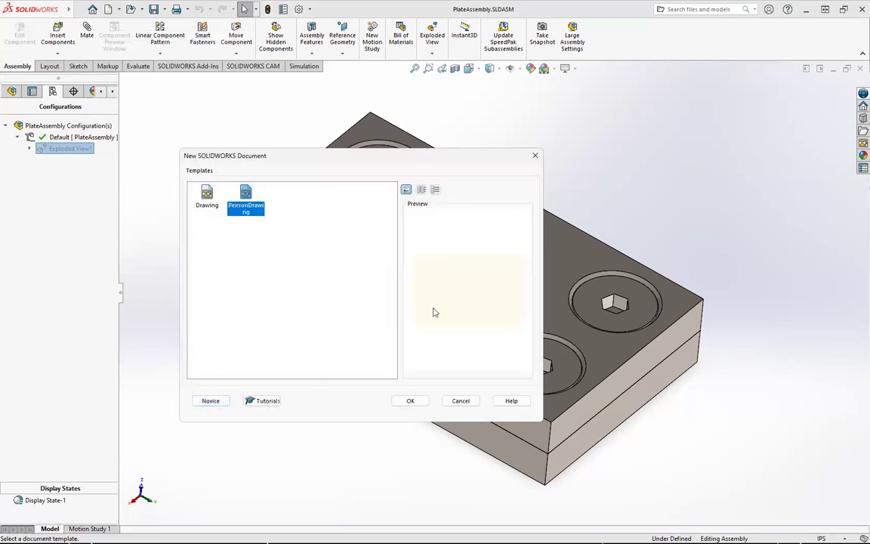
click(411, 402)
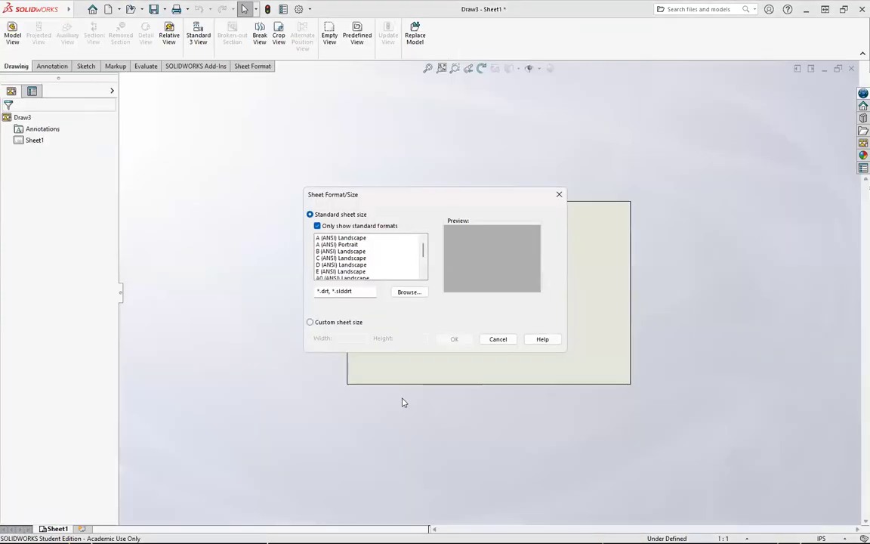
Load the custom sheet format file from disk and apply it to the new drawing sheet.
click(409, 292)
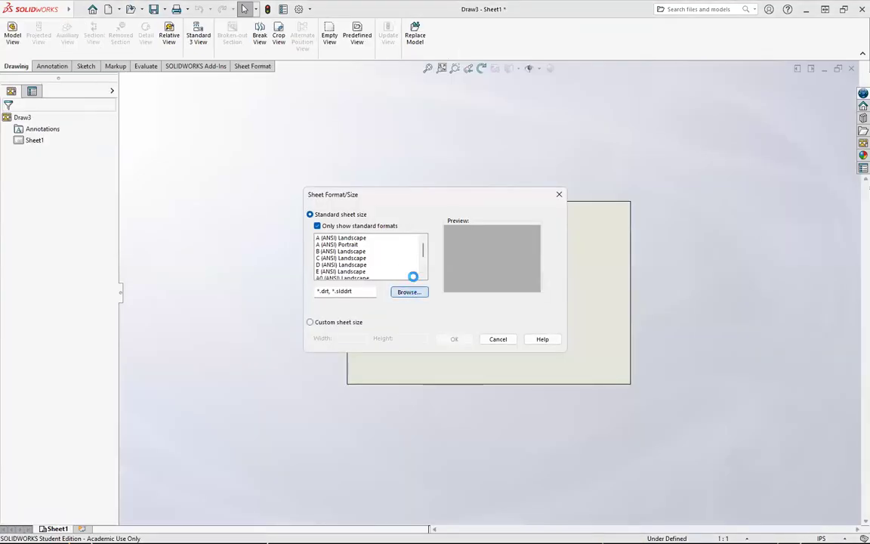
scroll(418, 276, down, 8)
click(415, 328)
double_click(414, 328)
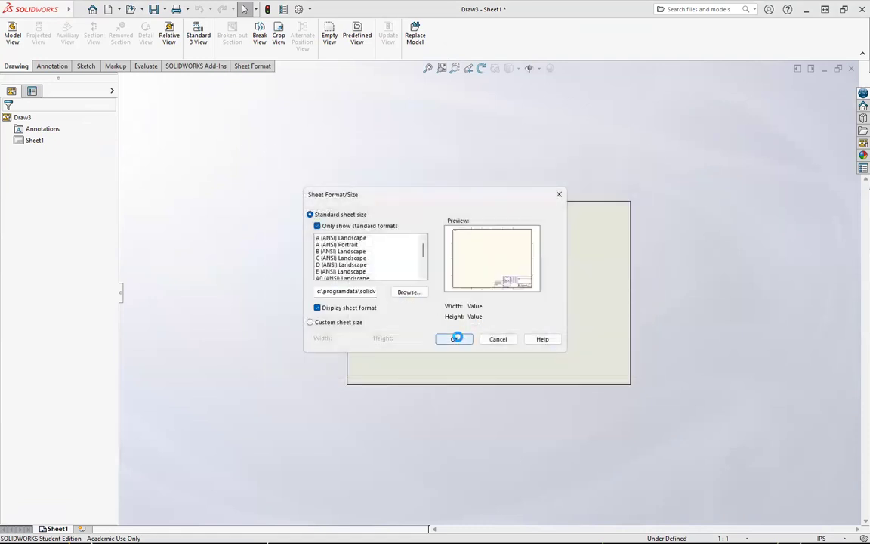
click(454, 338)
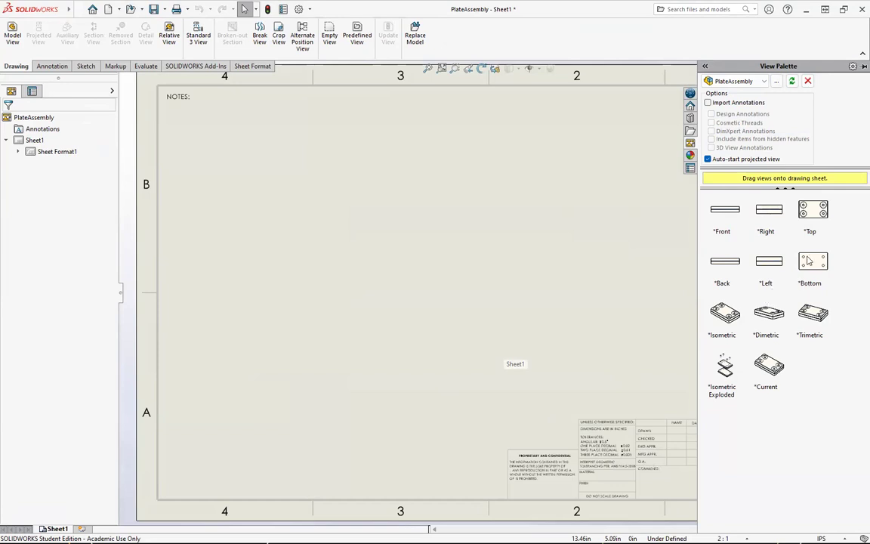
Place the assembly's Top view with projected views to its right, above it and in isometric, and arrange them inside the sheet border.
drag(813, 210, 375, 308)
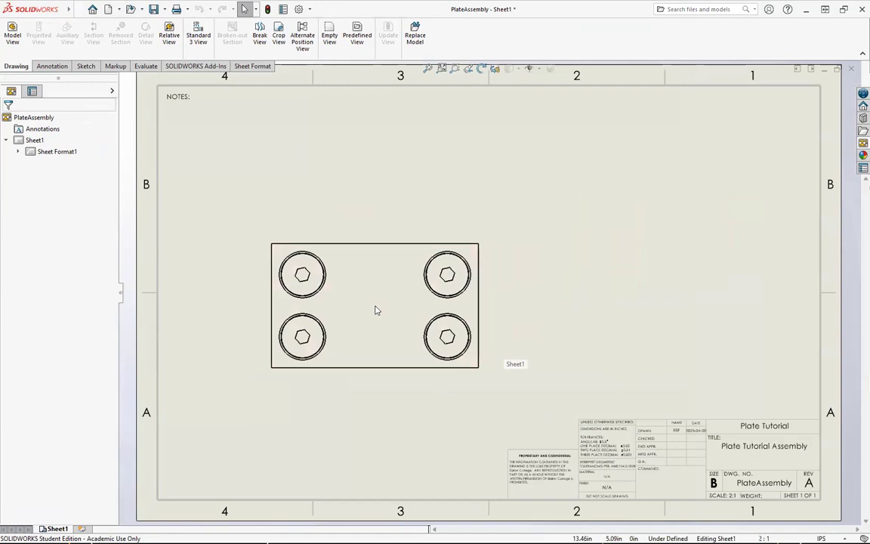
click(574, 306)
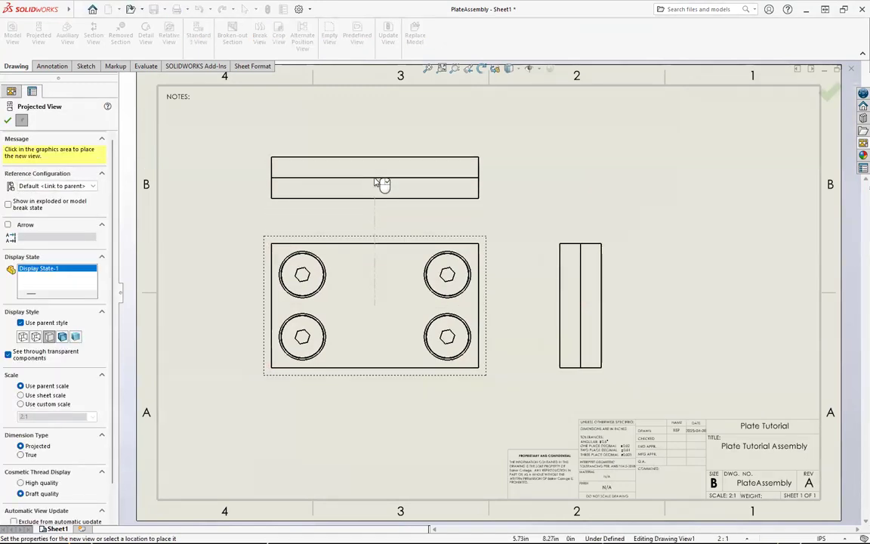
click(377, 184)
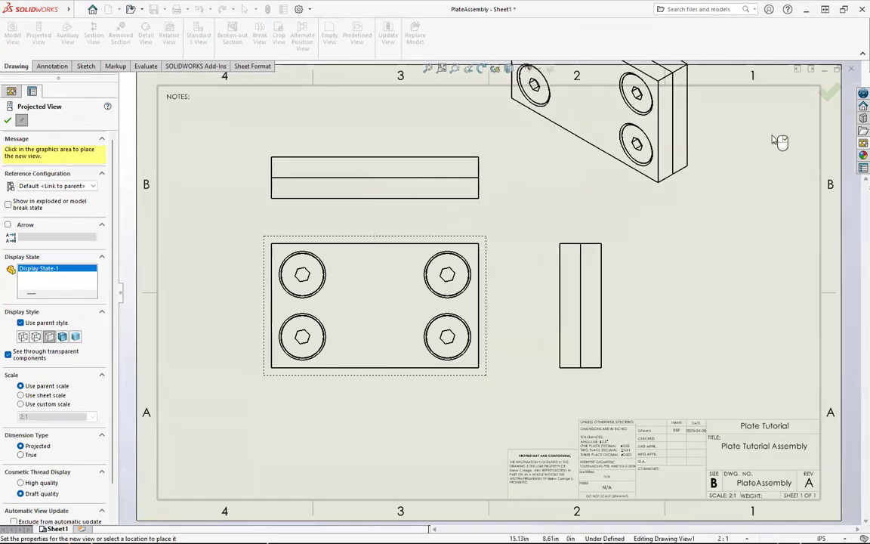
click(837, 102)
mouse_move(679, 197)
mouse_down()
mouse_move(747, 250)
mouse_move(801, 303)
mouse_move(799, 312)
mouse_up()
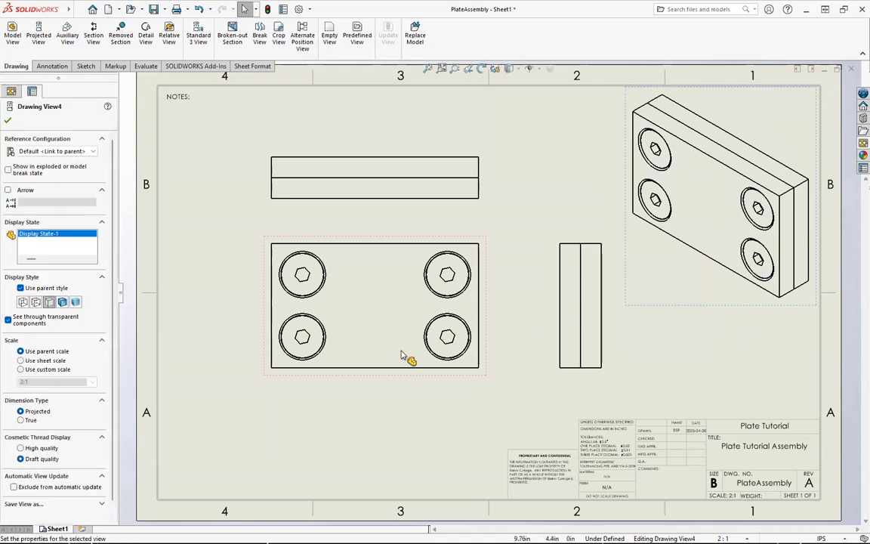
drag(348, 379, 321, 408)
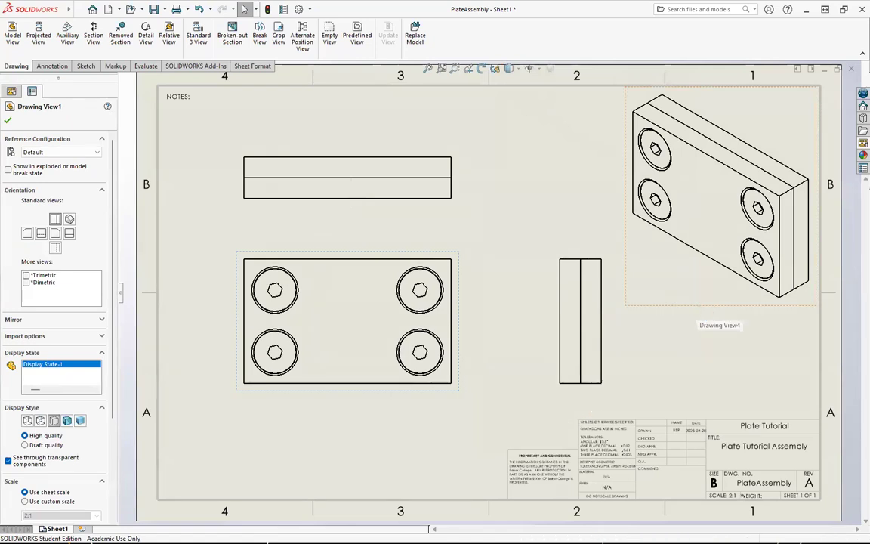
Set the isometric view to a custom scale of 1:1 and place it in the sheet's upper-right corner.
click(634, 280)
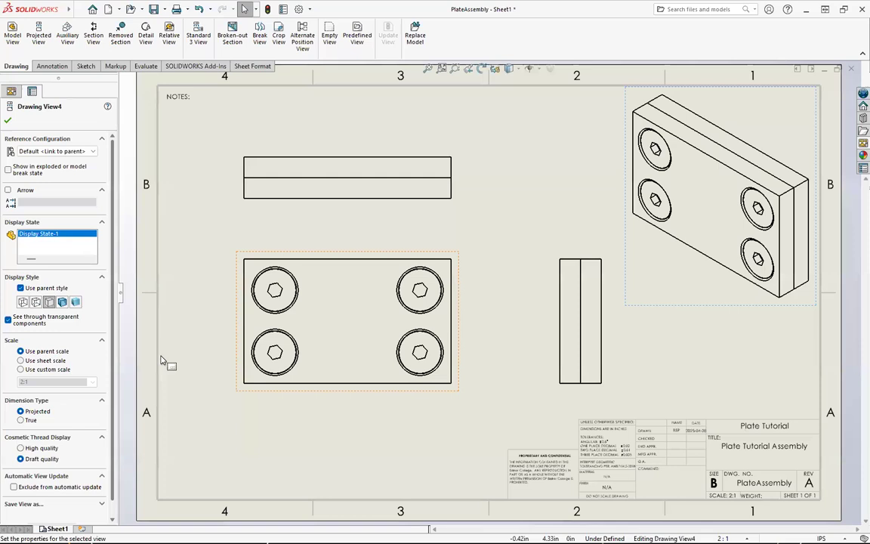
click(48, 369)
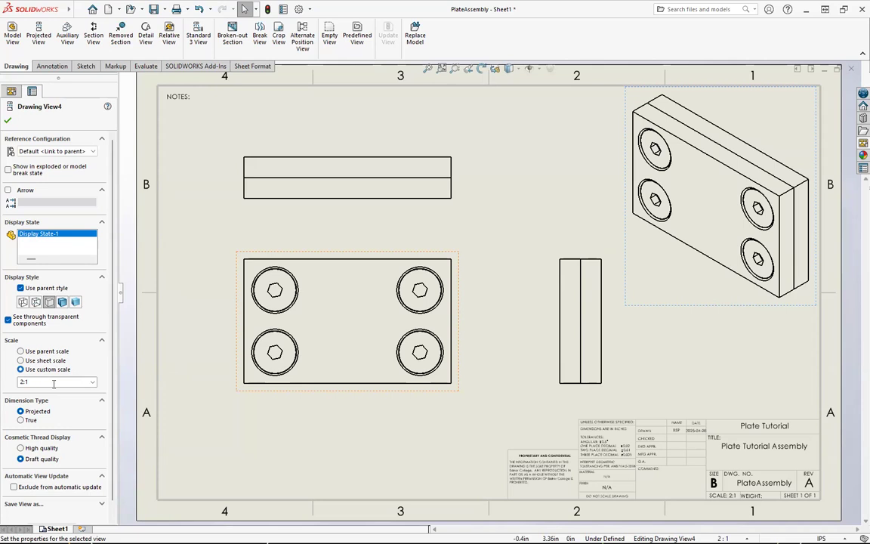
click(92, 382)
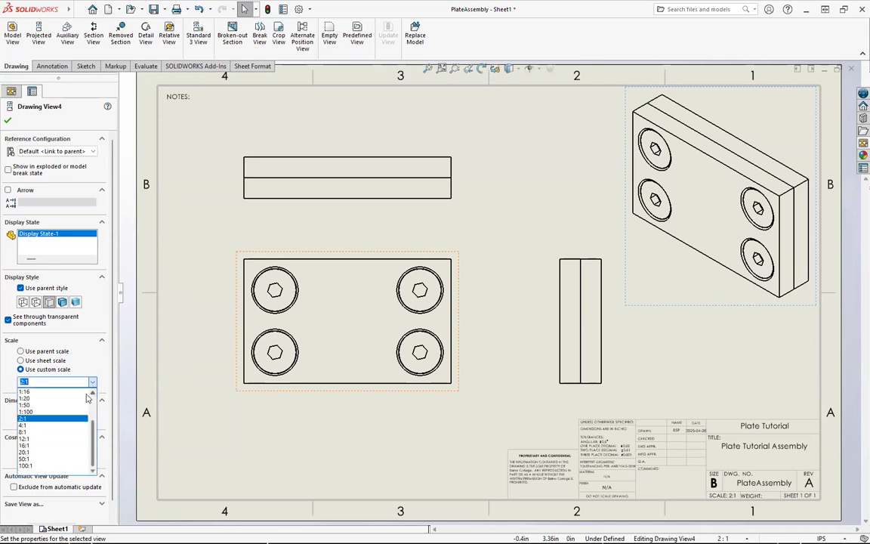
scroll(50, 426, up, 2)
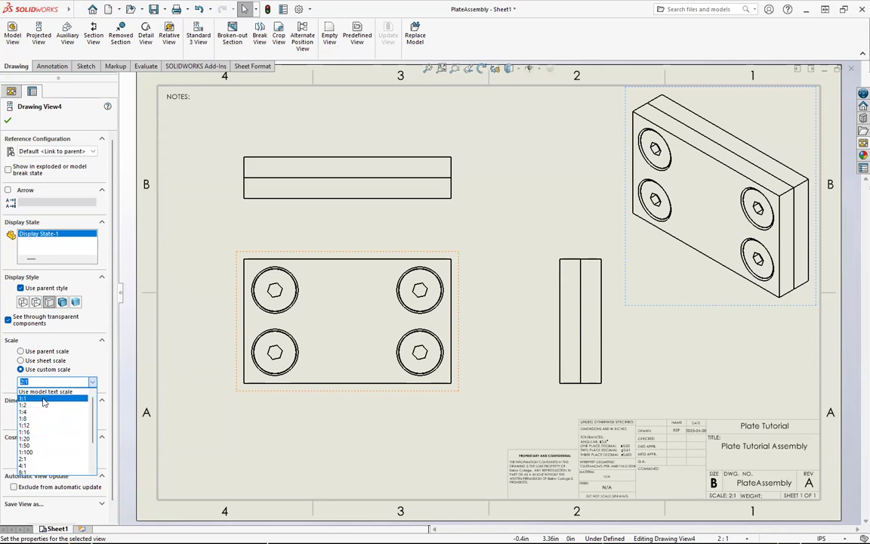
click(30, 393)
mouse_move(703, 259)
mouse_down()
mouse_move(738, 234)
mouse_move(743, 209)
mouse_up()
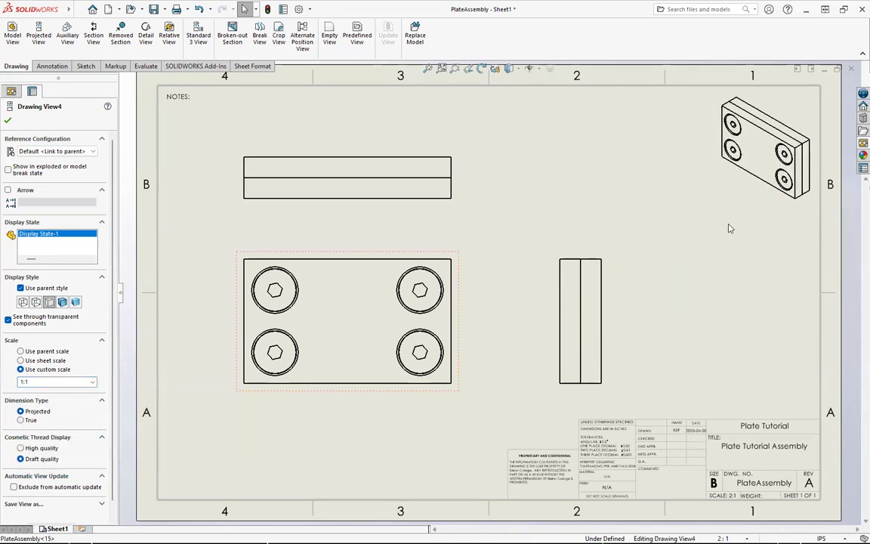
click(705, 310)
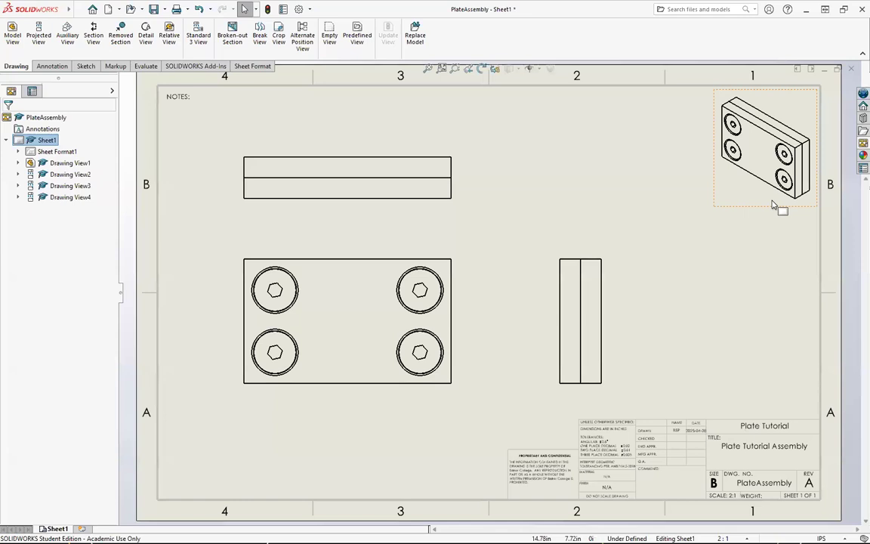
Add a note reading "SCALE: 1:1" just below the isometric view.
click(53, 67)
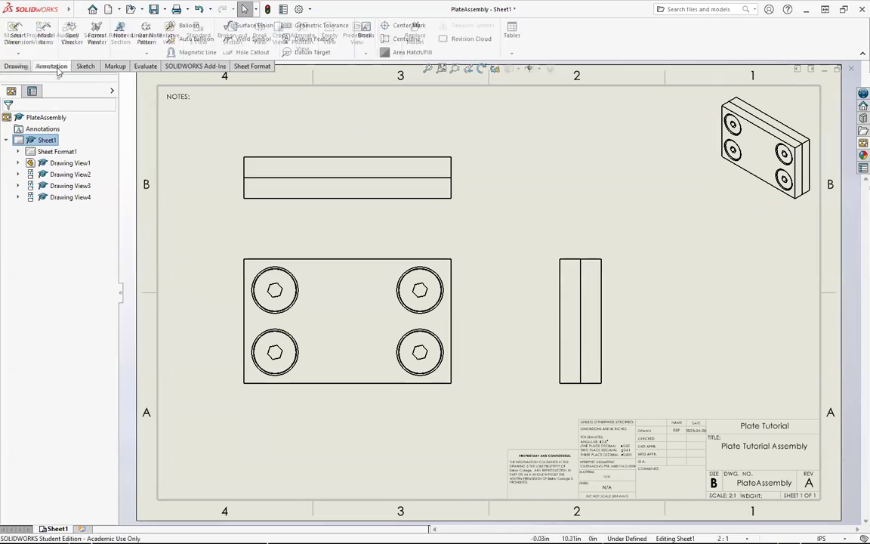
click(119, 37)
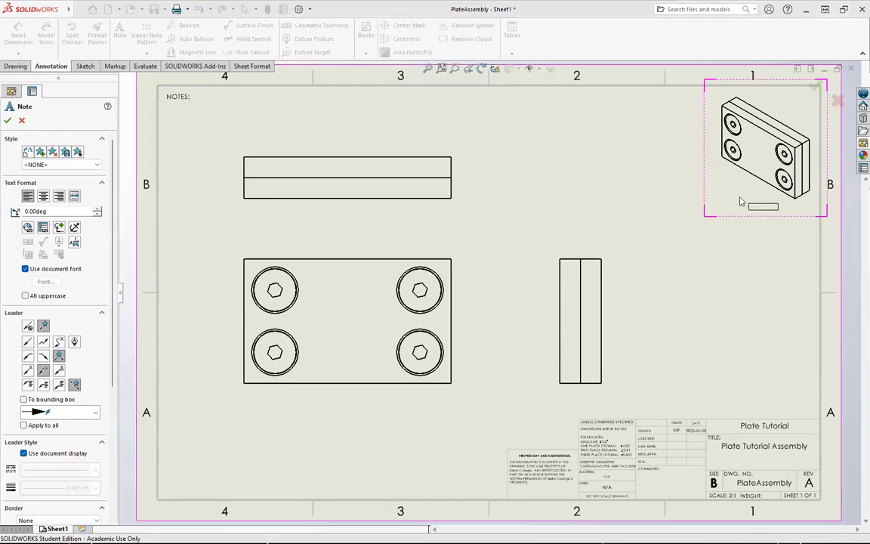
click(727, 199)
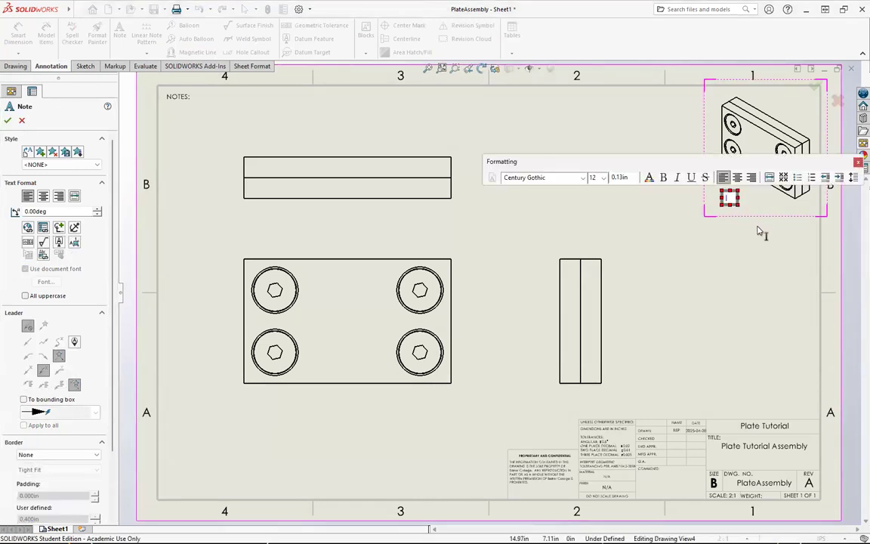
text(SCALE: 1:1)
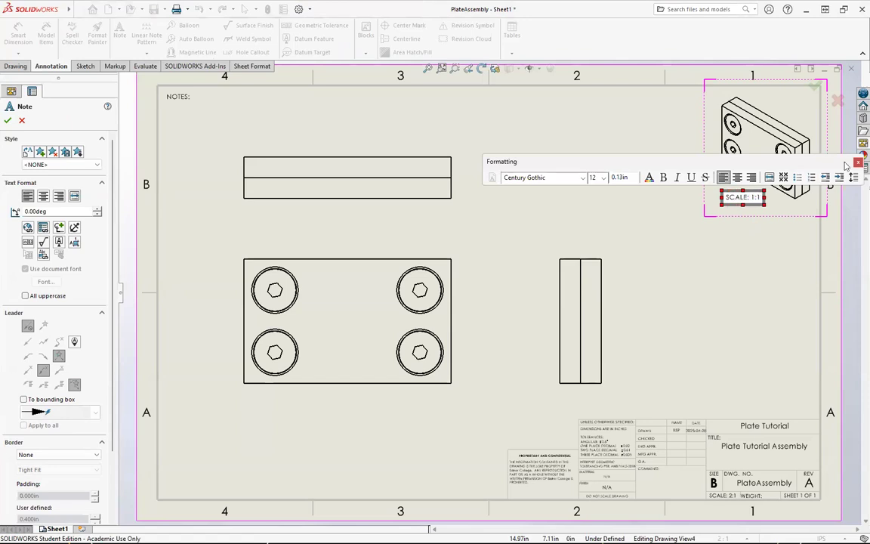
key(Escape)
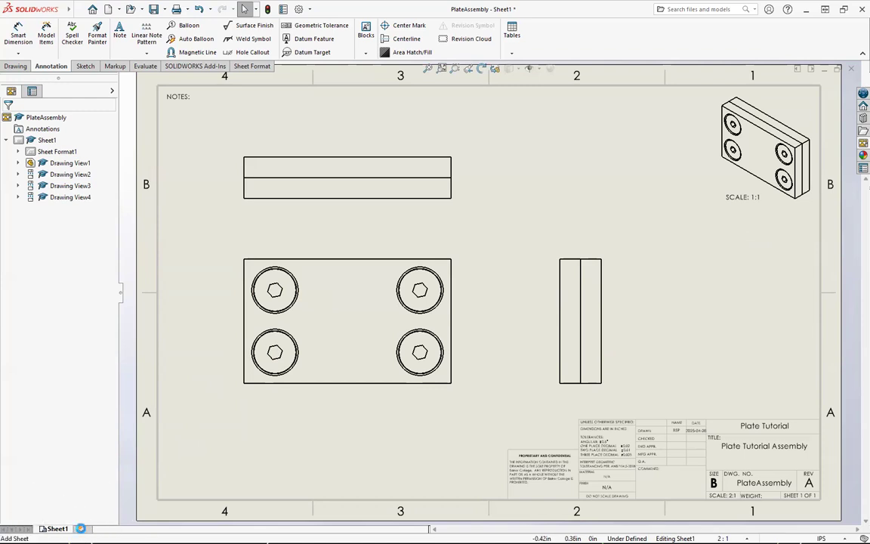
Add a second sheet and place an isometric model view of PlateAssembly near its middle.
click(81, 528)
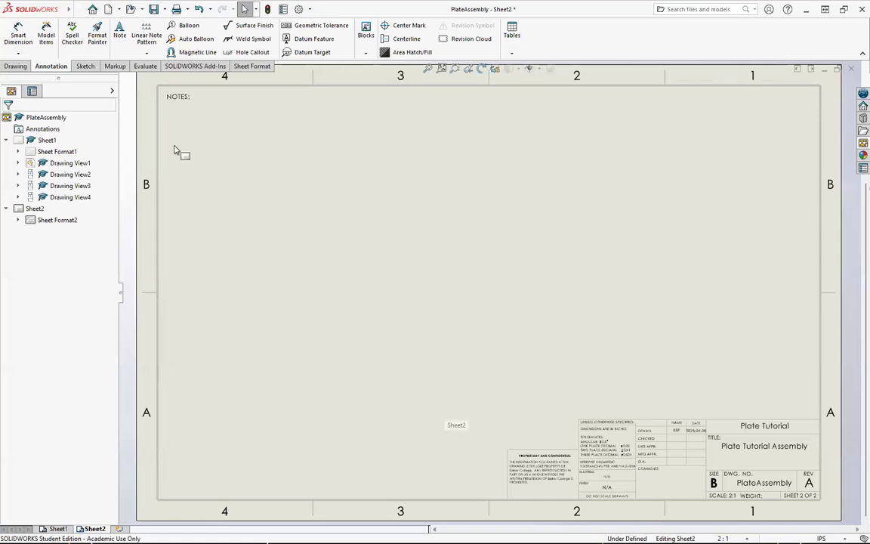
click(23, 67)
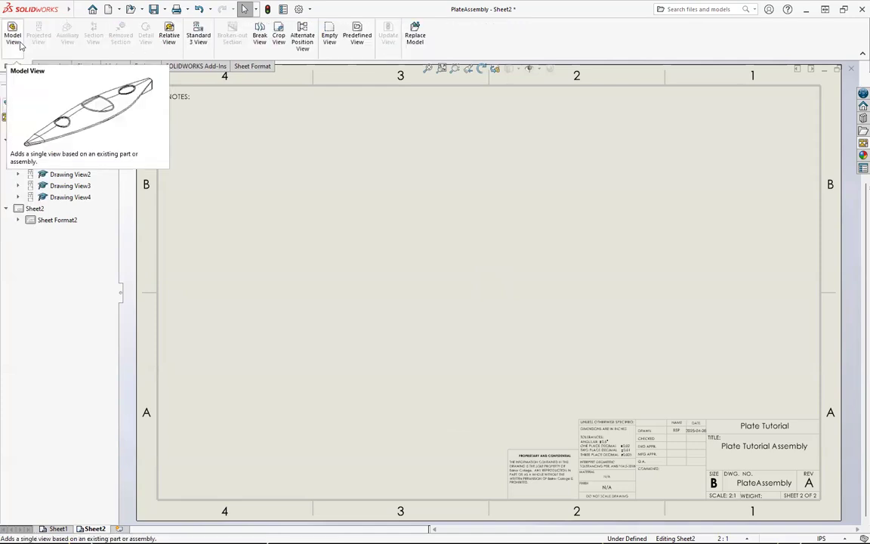
click(15, 38)
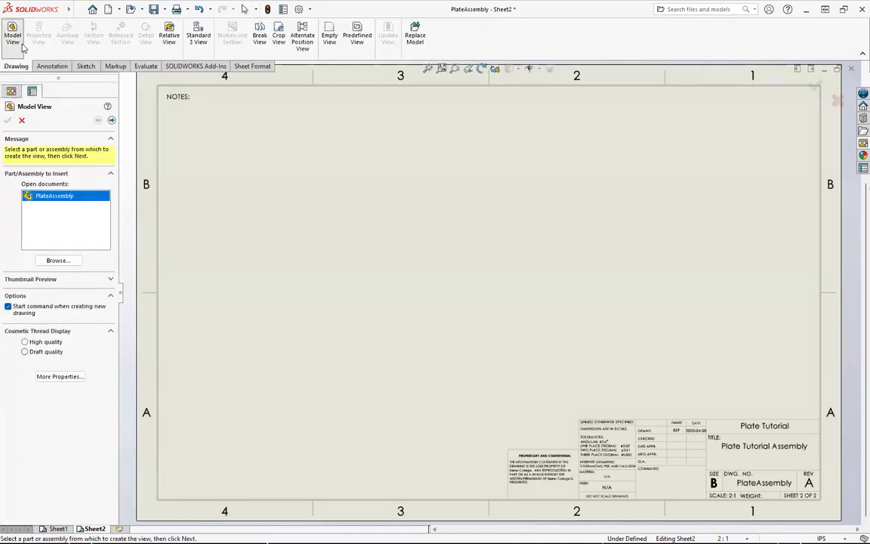
double_click(64, 198)
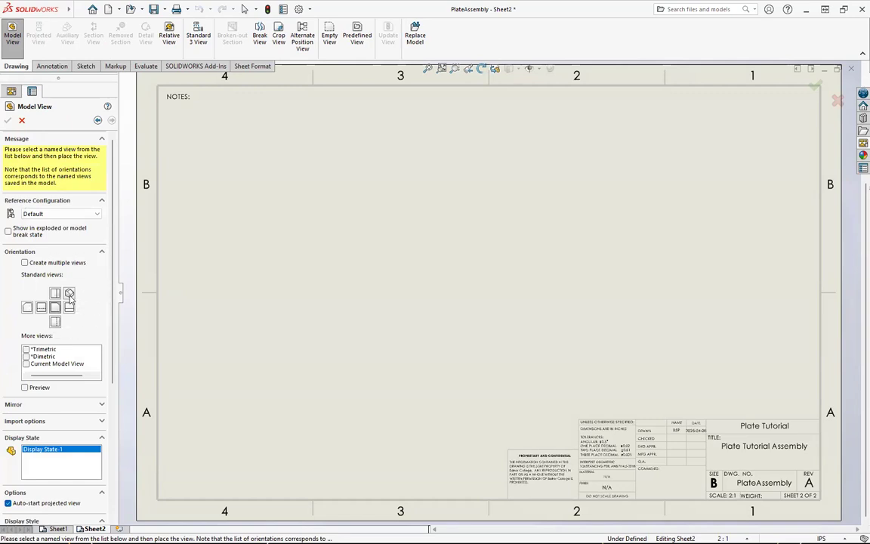
click(69, 294)
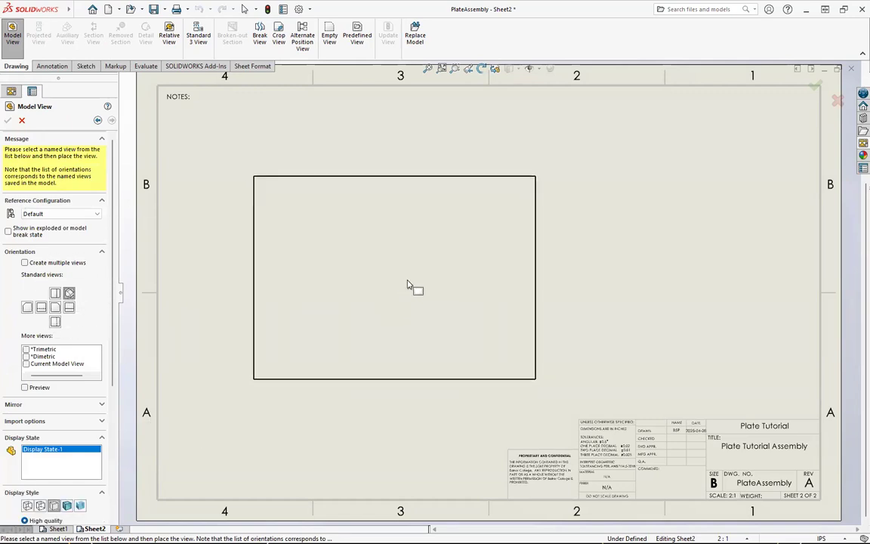
click(437, 293)
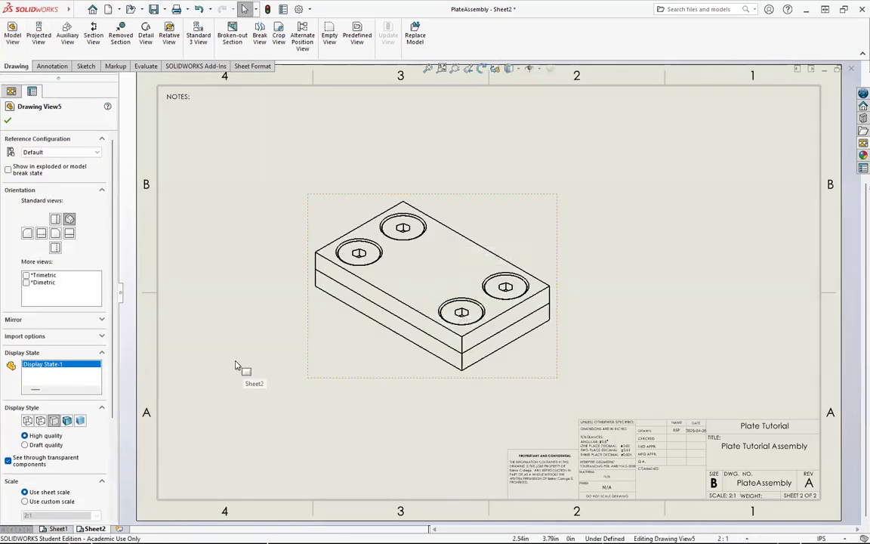
Show the second sheet's isometric view in its exploded state and move it to the left part of the sheet.
scroll(82, 324, down, 3)
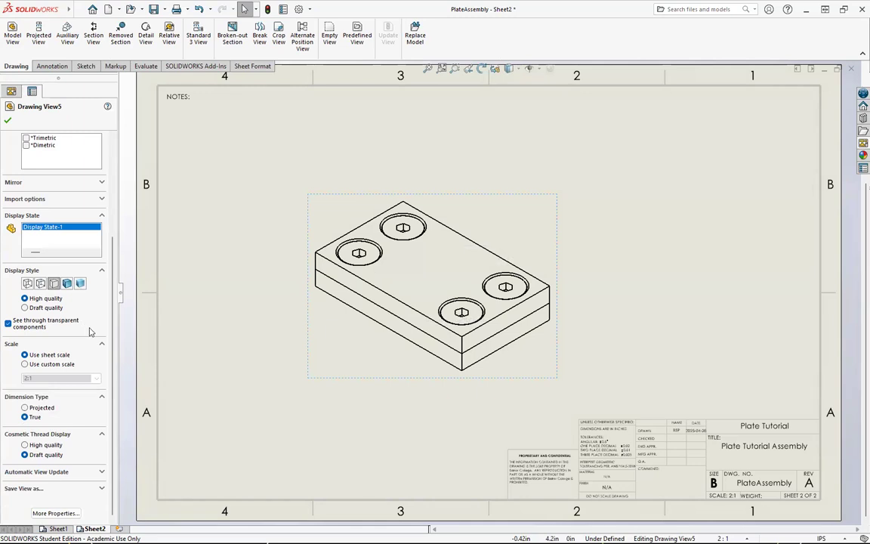
scroll(105, 337, up, 3)
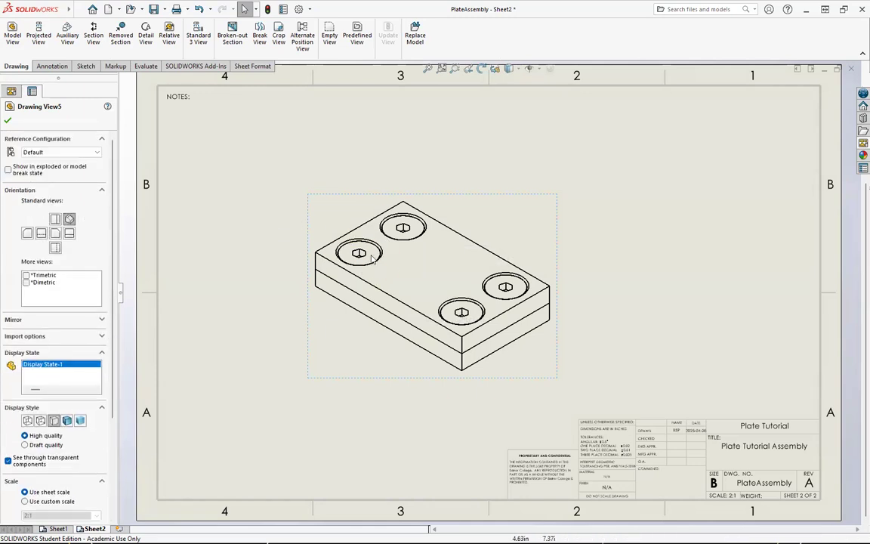
click(8, 171)
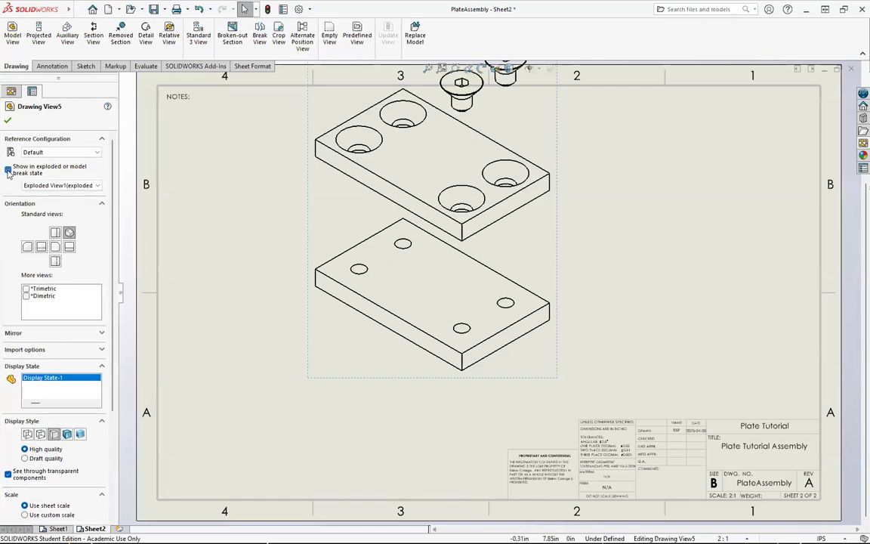
mouse_move(312, 273)
mouse_down()
mouse_move(282, 361)
mouse_move(252, 391)
mouse_move(227, 382)
mouse_up()
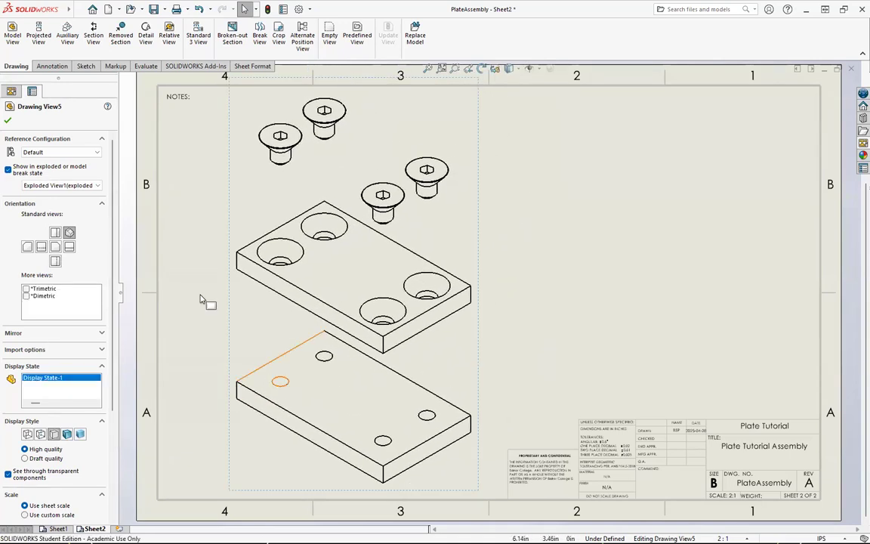
Turn off the exploded state of the second sheet's isometric view.
click(8, 170)
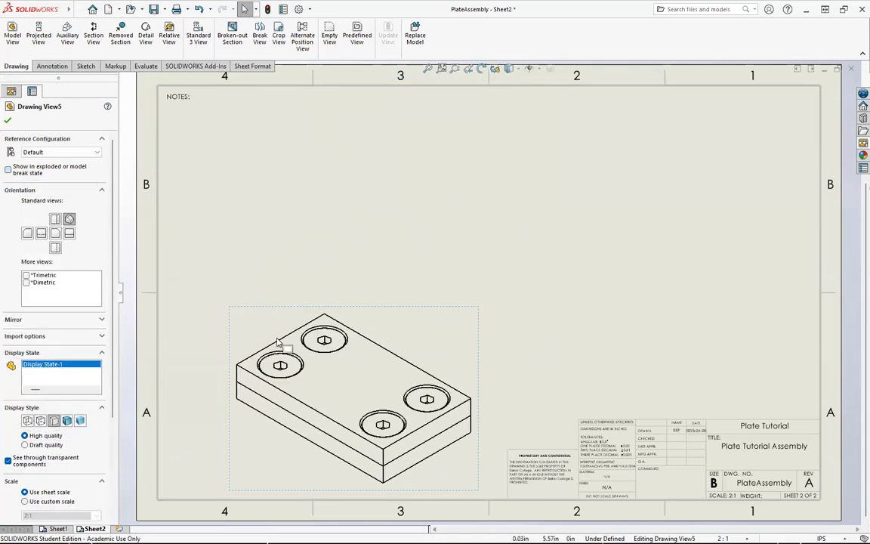
Move the second sheet's isometric view higher on the sheet and switch its exploded state on and back off.
drag(229, 347, 261, 198)
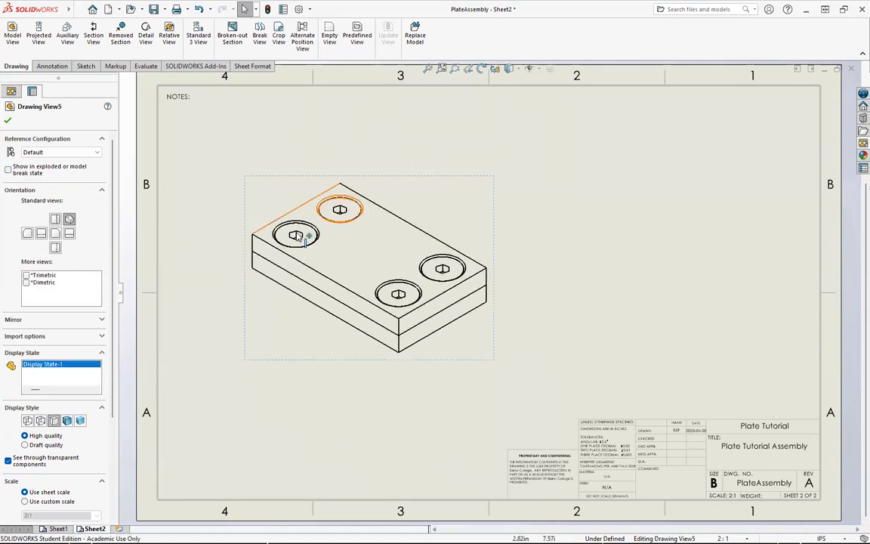
click(8, 170)
click(9, 170)
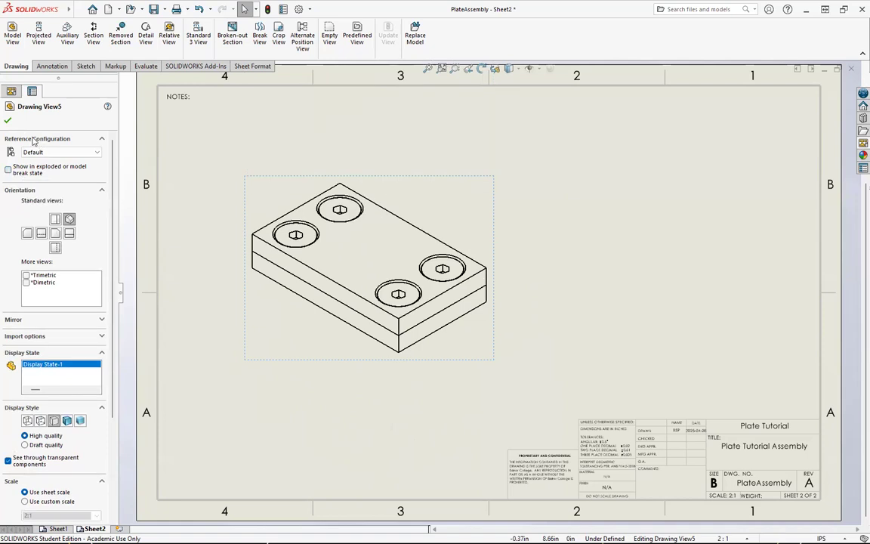
click(8, 122)
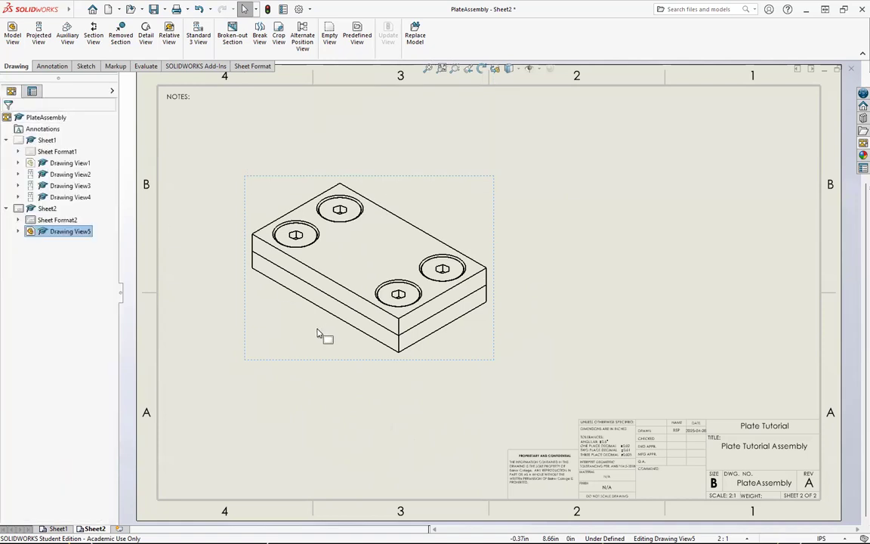
right_click(245, 332)
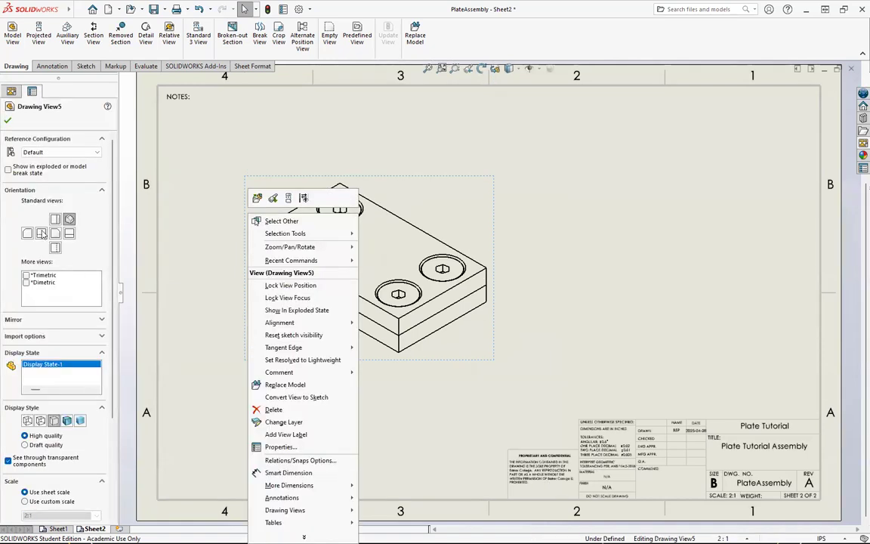
click(9, 172)
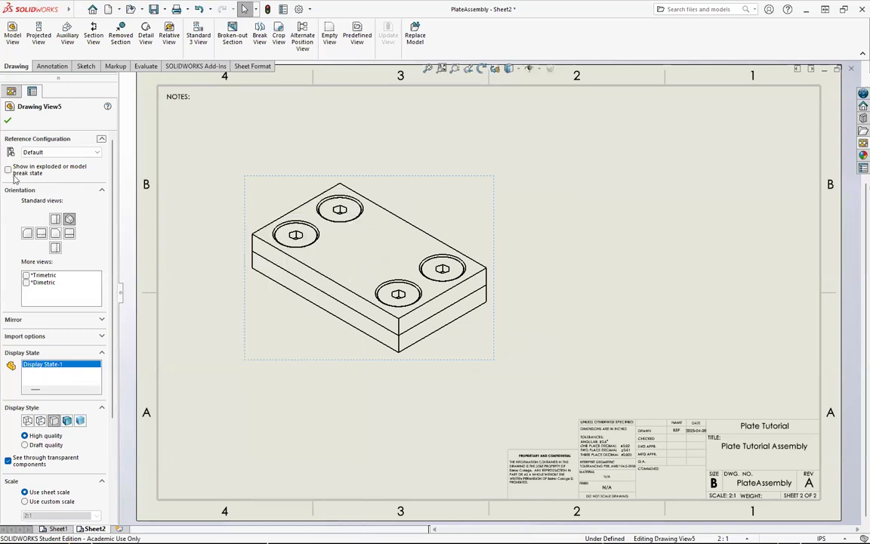
click(8, 171)
click(9, 170)
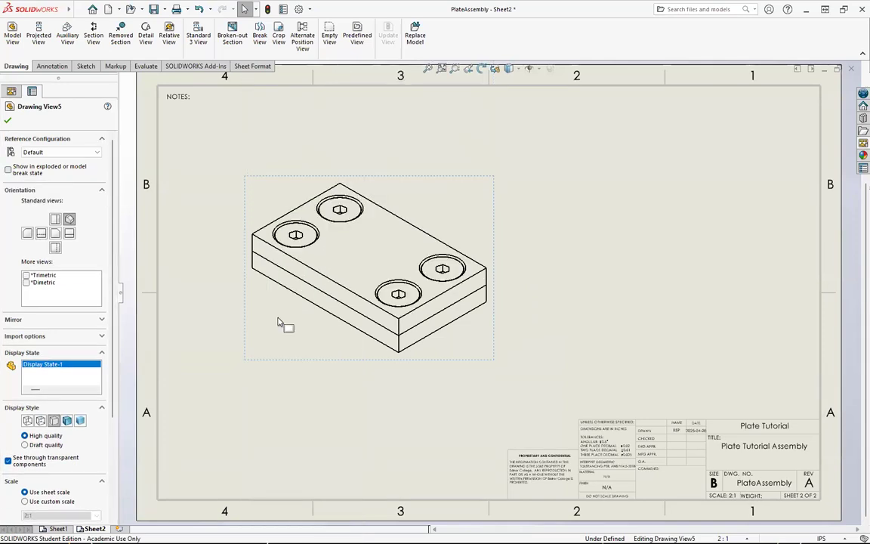
Show the second sheet's isometric view in its exploded state and move it down to fit inside the left part of the border.
right_click(249, 336)
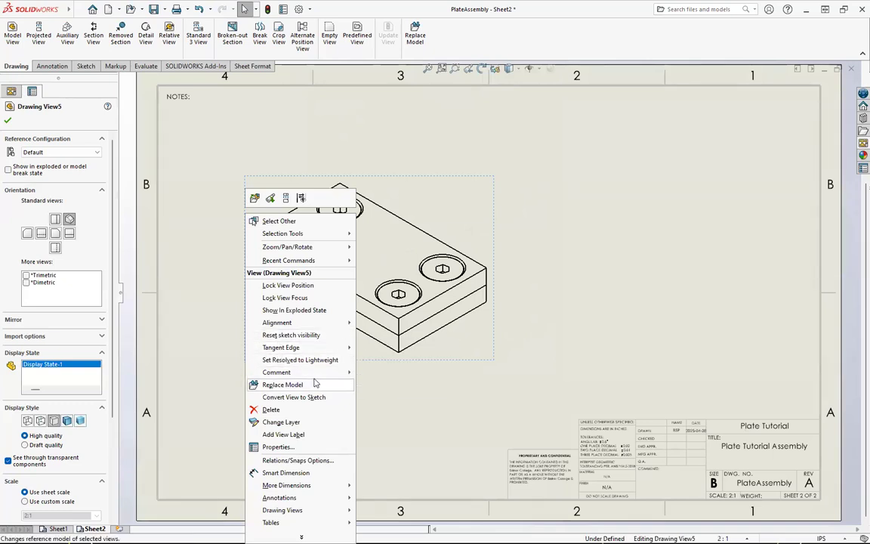
mouse_move(314, 381)
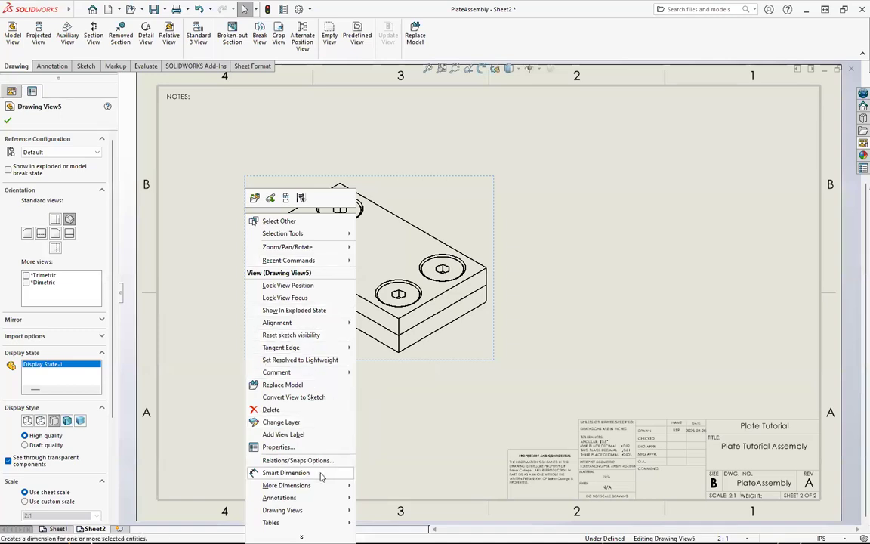
click(301, 537)
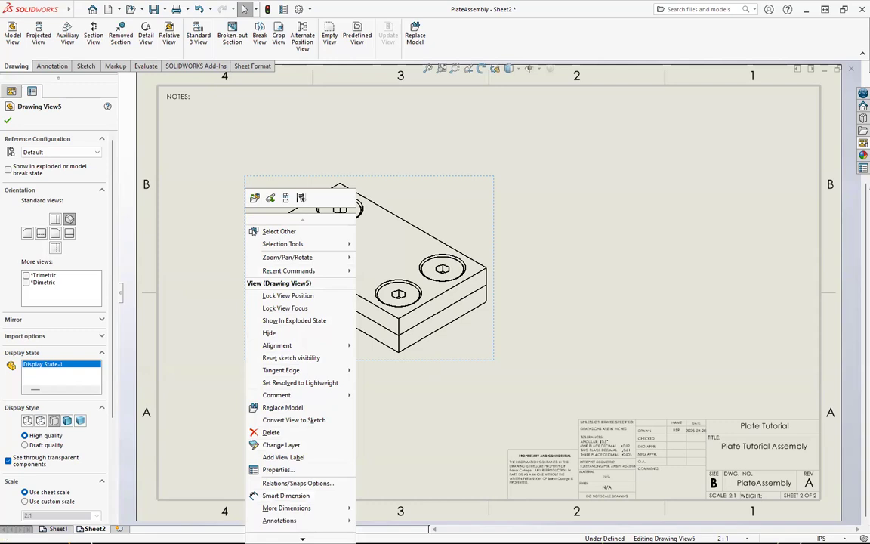
click(293, 320)
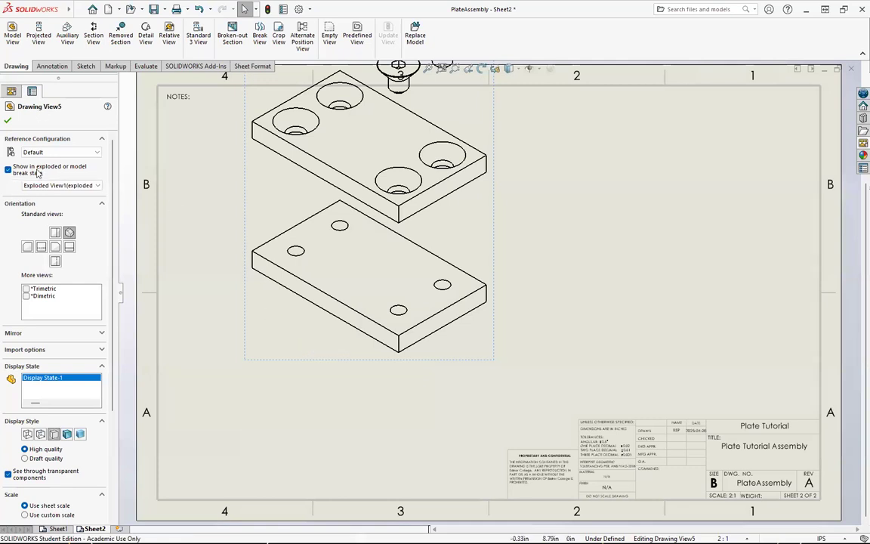
click(9, 172)
click(9, 171)
mouse_move(249, 231)
mouse_down()
mouse_move(255, 320)
mouse_move(243, 360)
mouse_move(232, 364)
mouse_up()
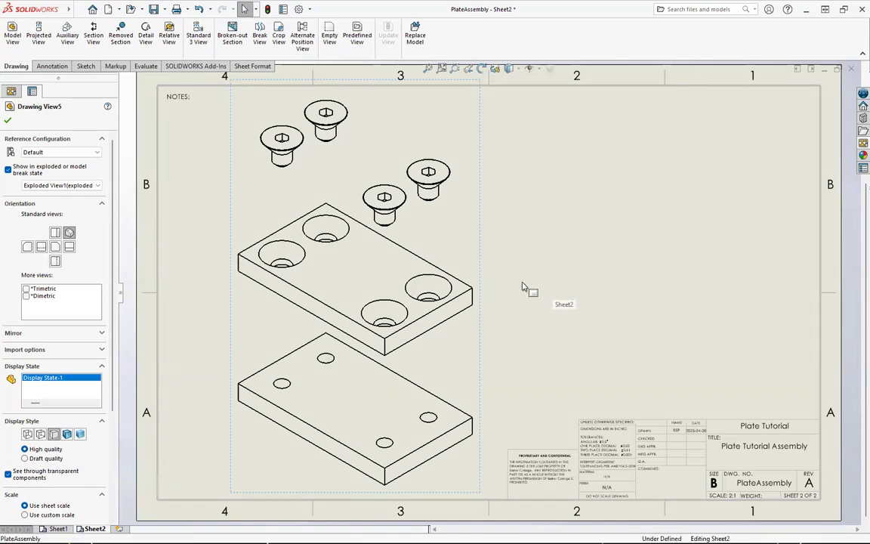
click(520, 287)
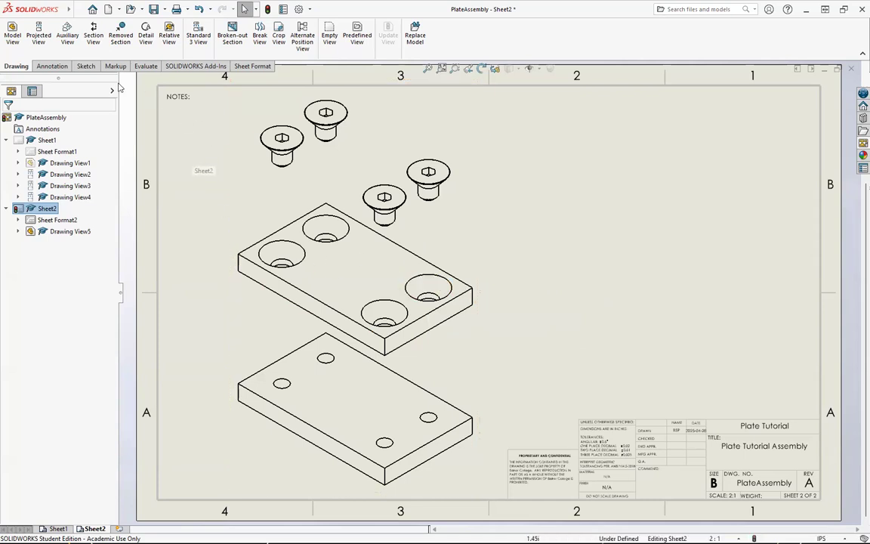
click(73, 11)
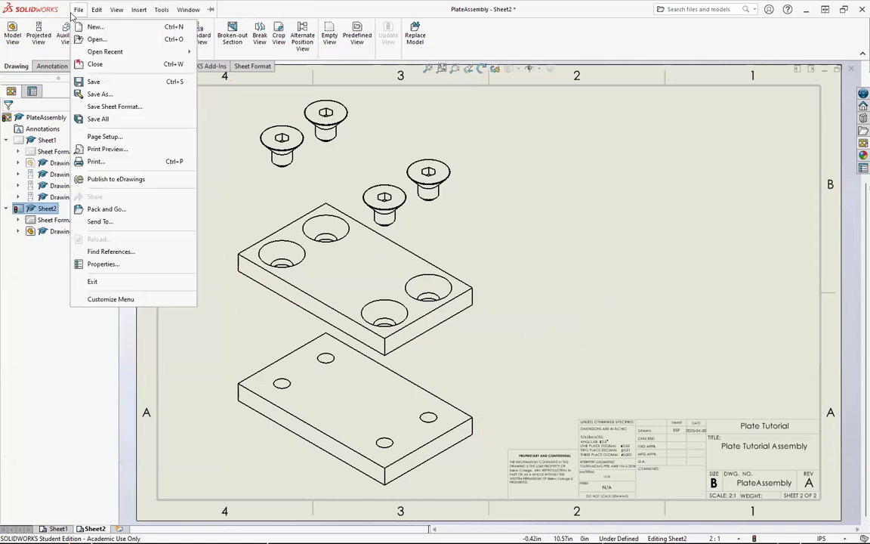
mouse_move(139, 11)
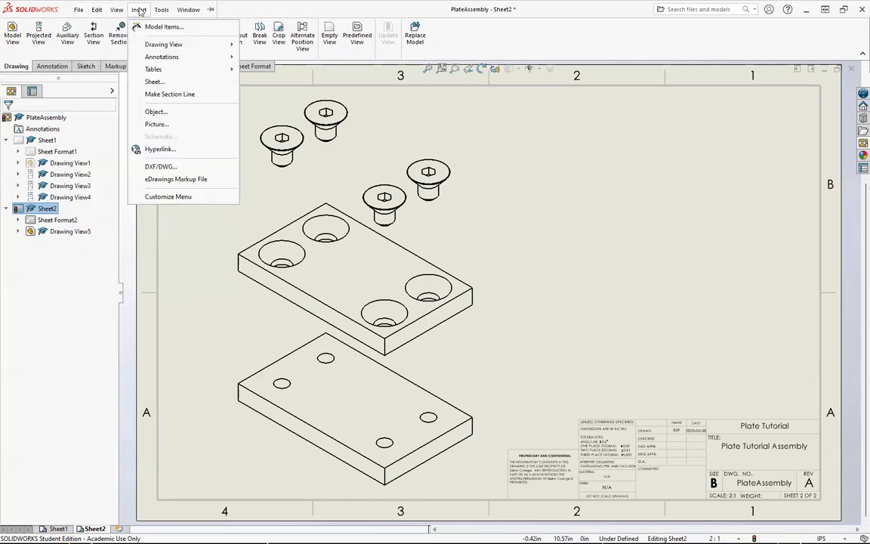
mouse_move(191, 57)
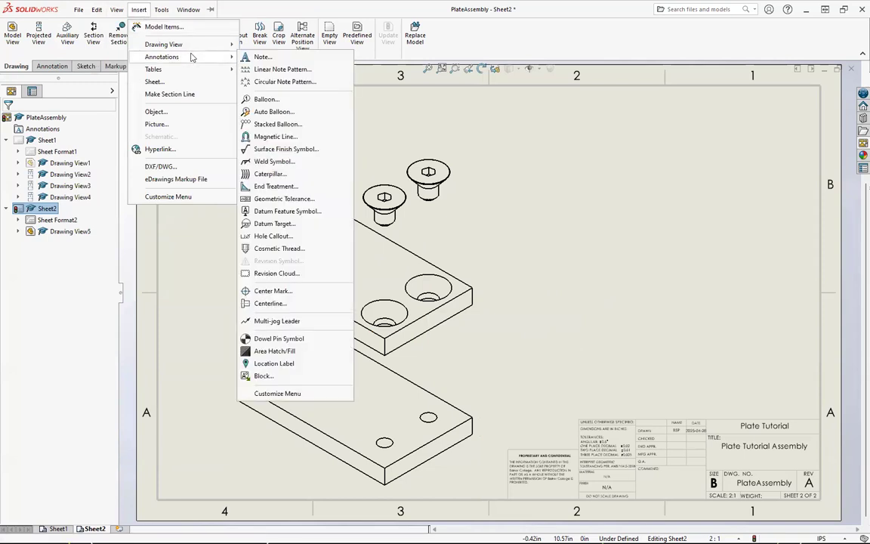
click(274, 112)
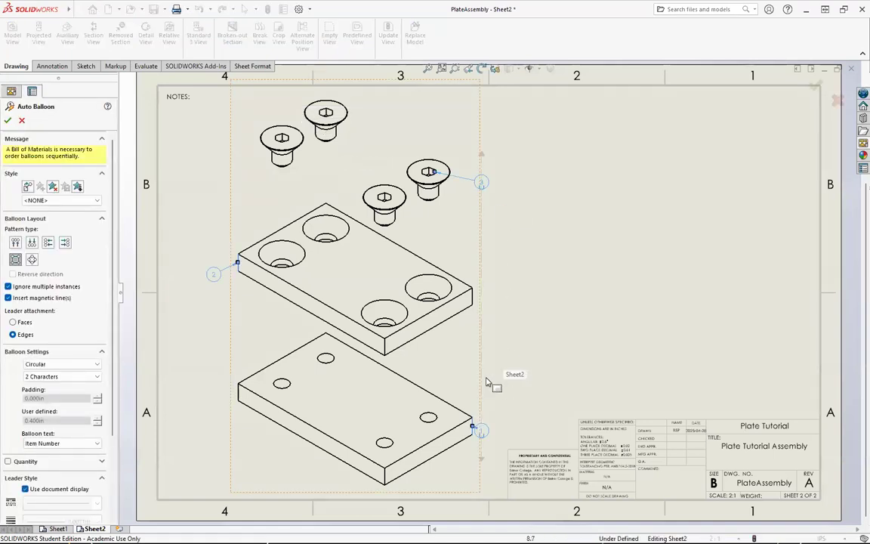
click(494, 183)
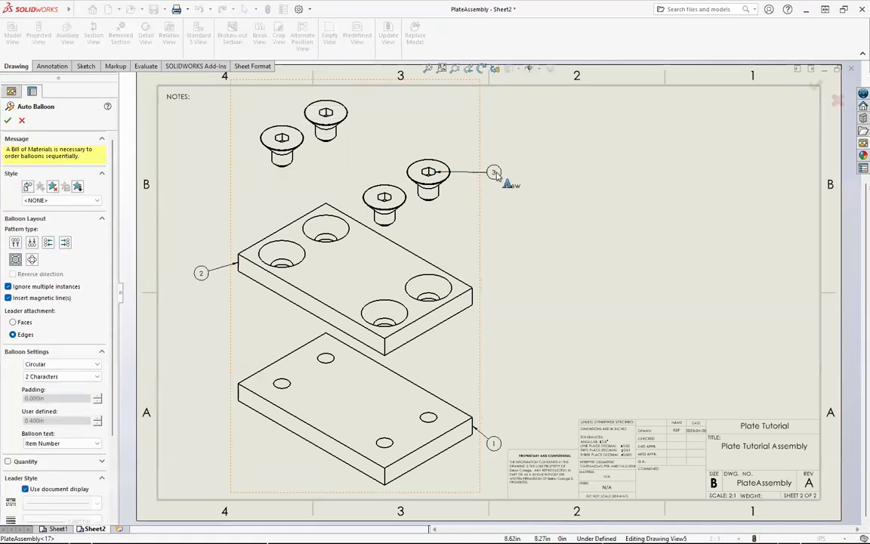
mouse_move(502, 175)
mouse_down()
mouse_move(519, 178)
mouse_move(499, 180)
mouse_up()
key(Escape)
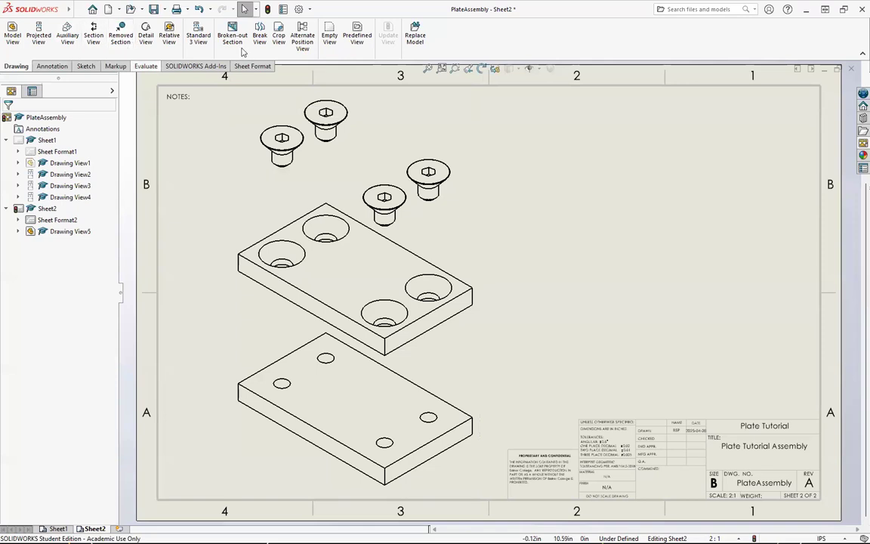
Add circular item-number balloons to the exploded view with Auto Balloon, using the square layout and edge-attached leaders.
click(51, 66)
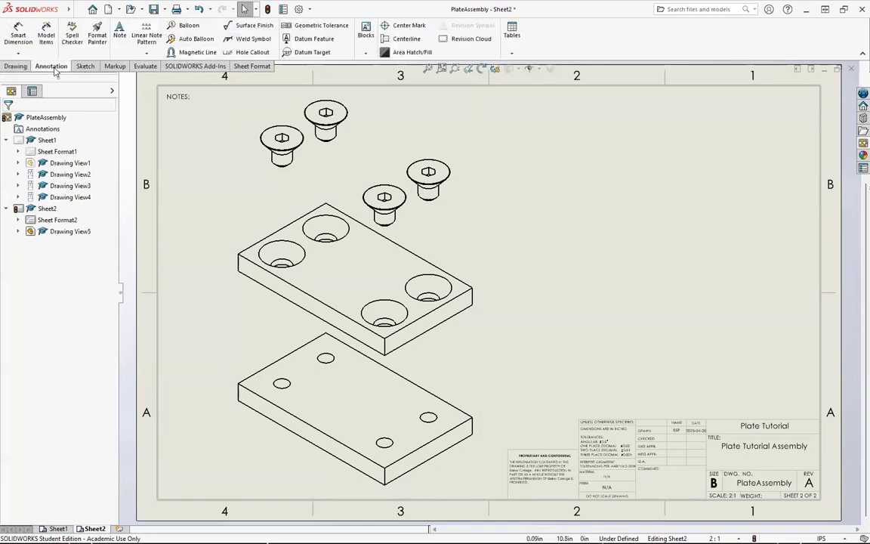
click(195, 38)
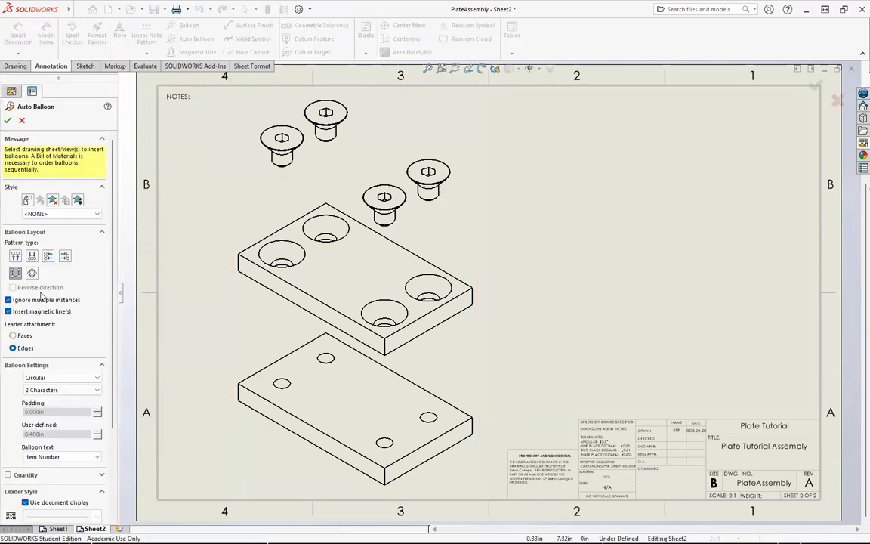
click(432, 184)
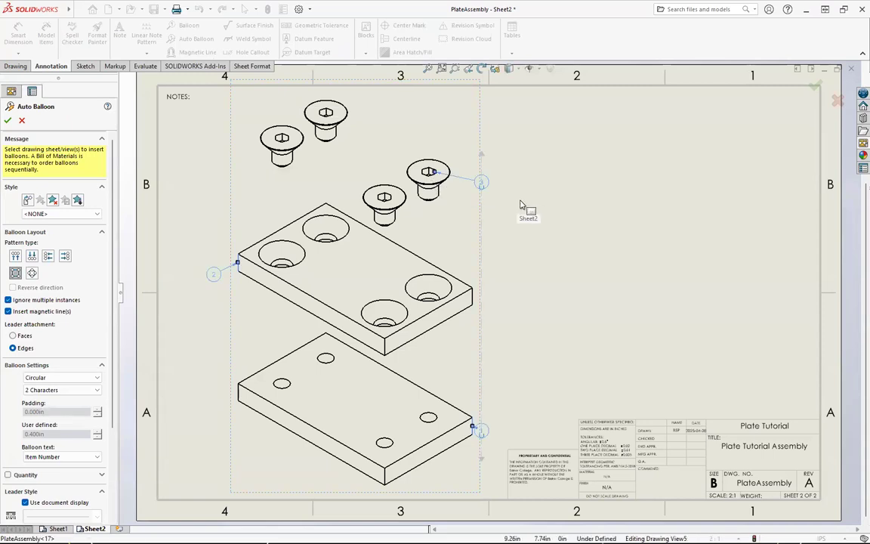
click(9, 121)
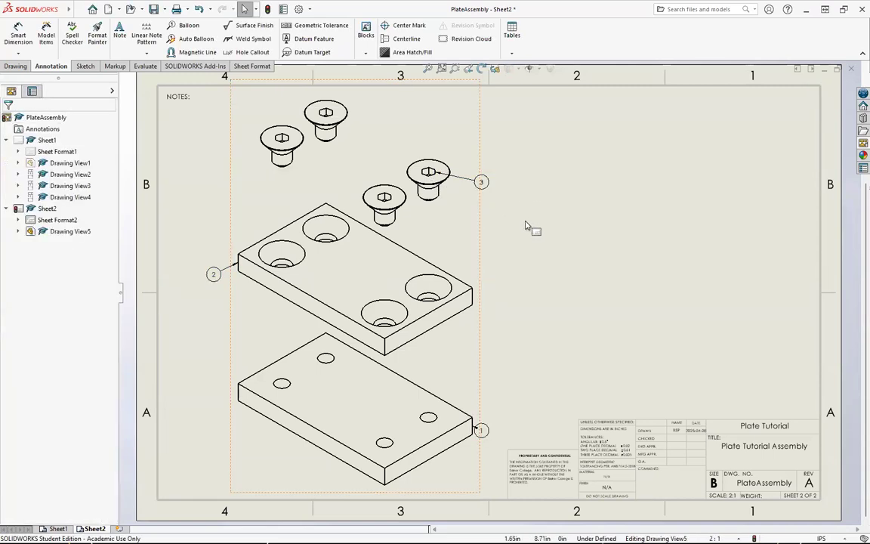
Move balloons 1 and 3 outward to the right of the exploded view, aligning them vertically with each other.
drag(481, 429, 517, 414)
click(553, 388)
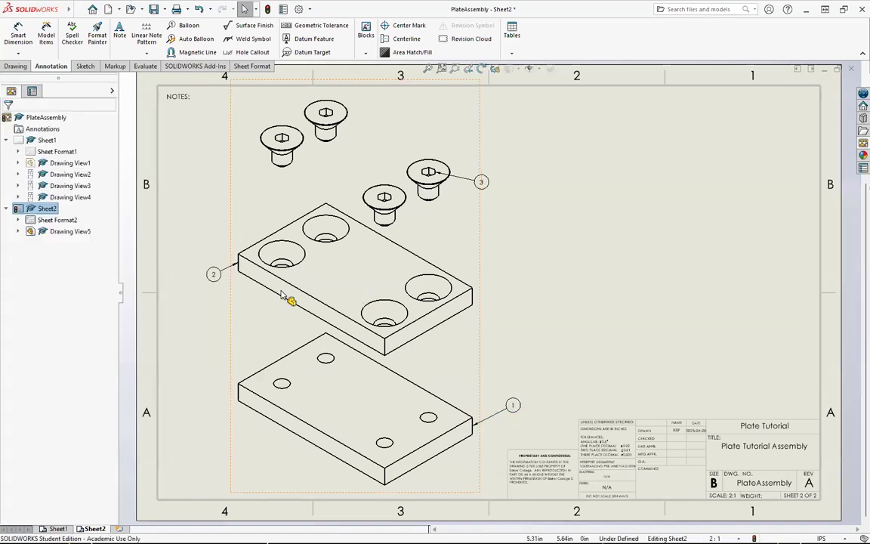
drag(490, 186, 511, 187)
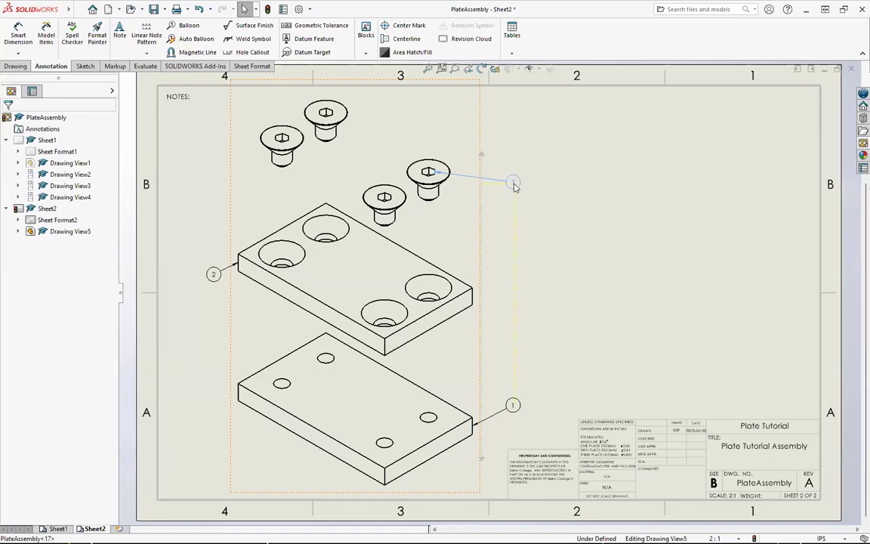
drag(513, 186, 513, 183)
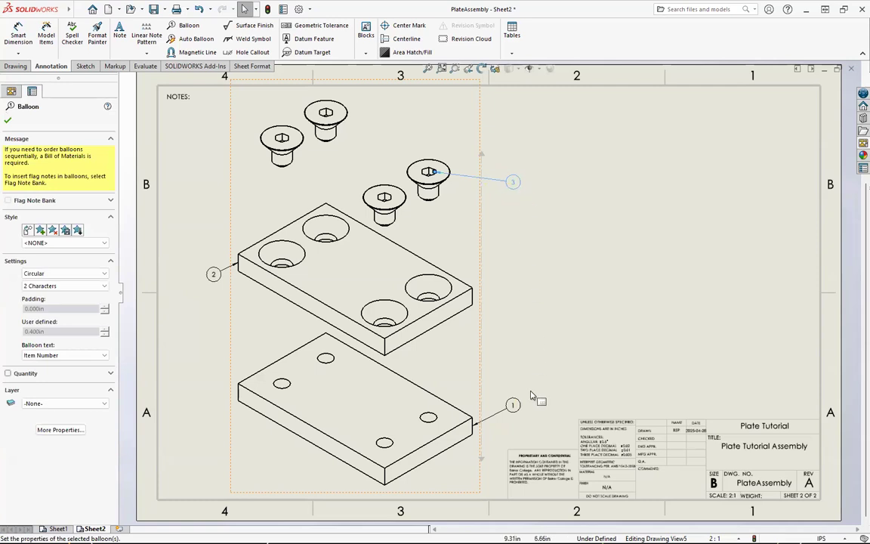
click(572, 190)
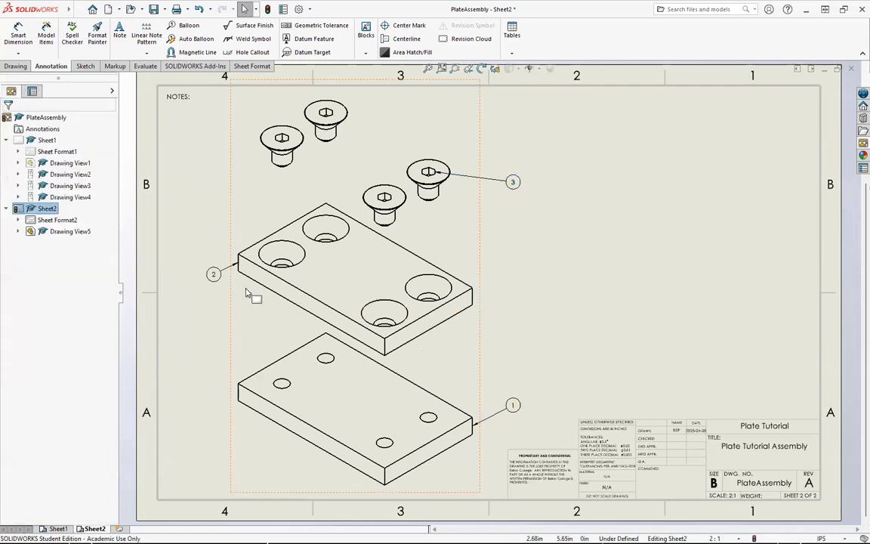
Move balloon 2 into line between balloons 1 and 3, attach its leader to the upper plate's right corner edge, and dismiss the save reminder.
drag(213, 274, 514, 295)
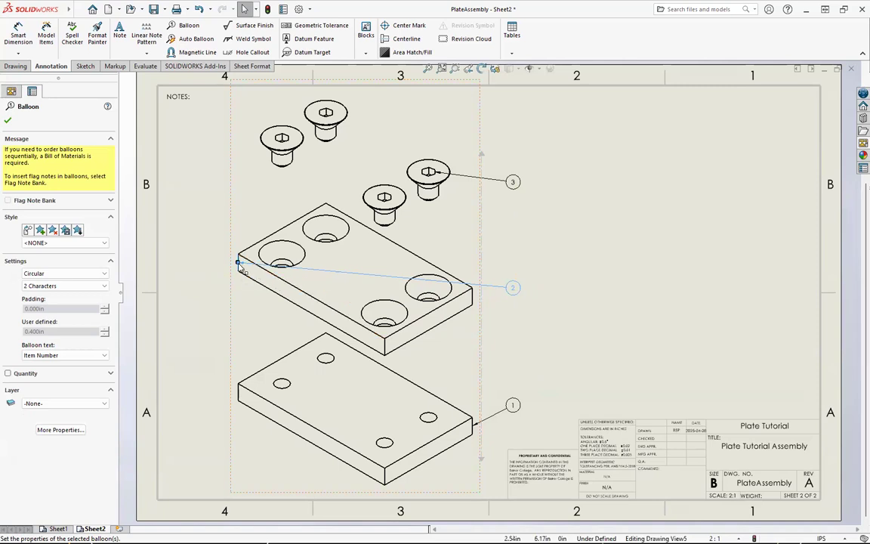
drag(237, 263, 476, 302)
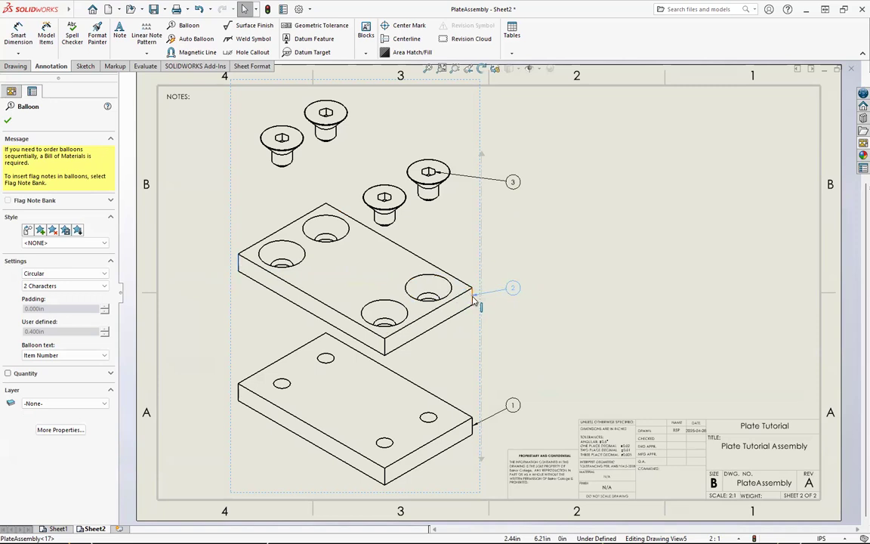
click(532, 298)
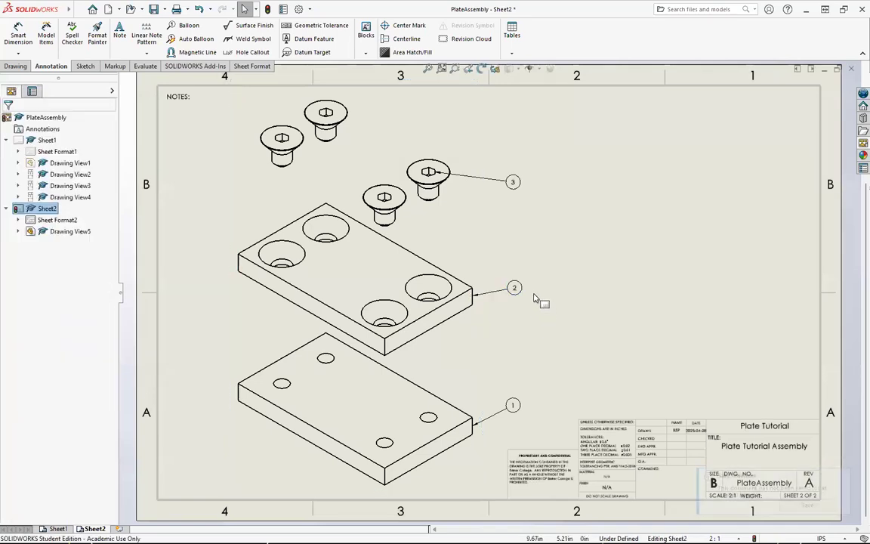
click(522, 295)
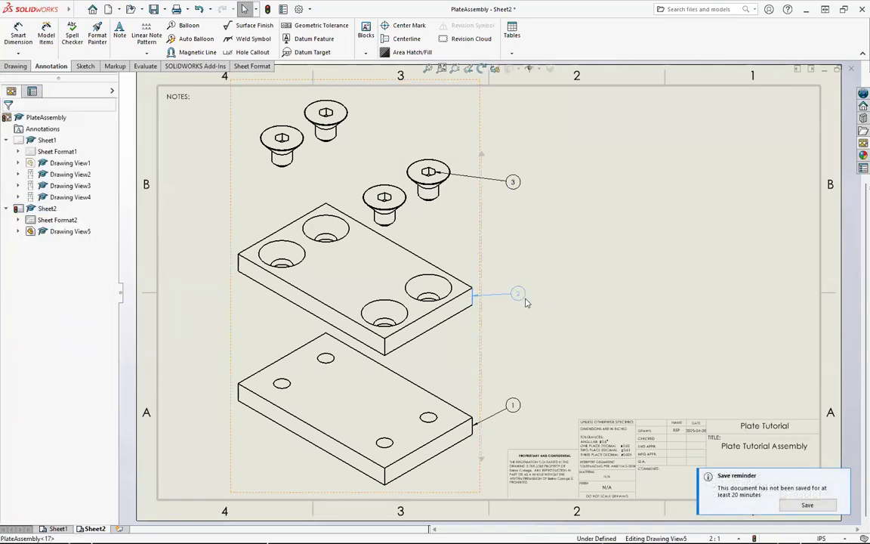
drag(524, 295, 524, 285)
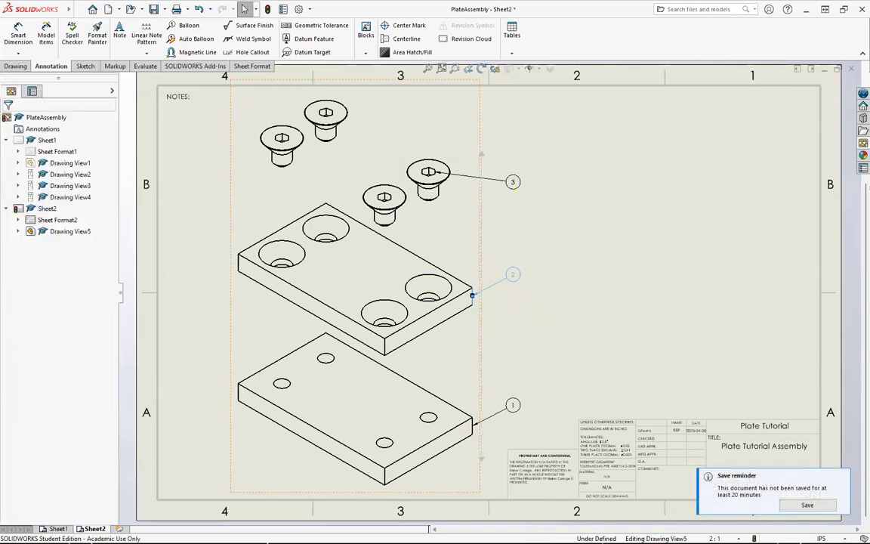
click(560, 308)
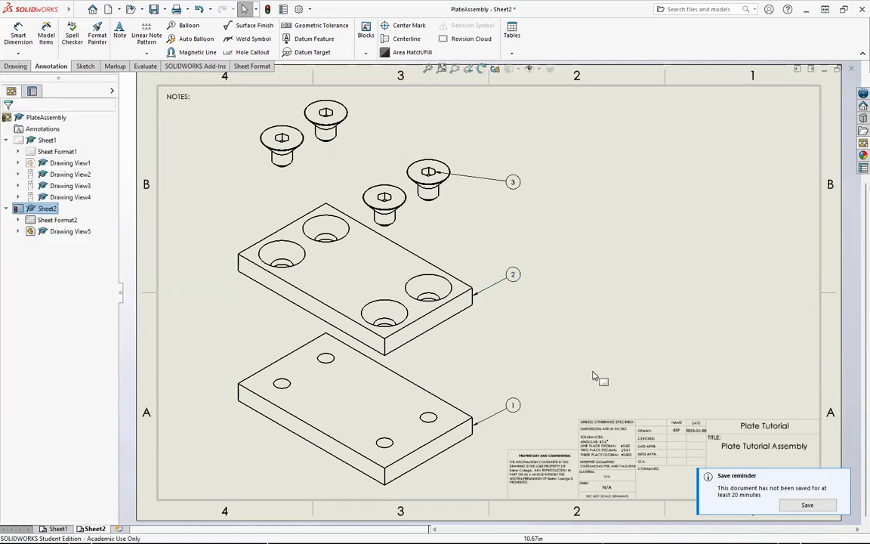
click(842, 479)
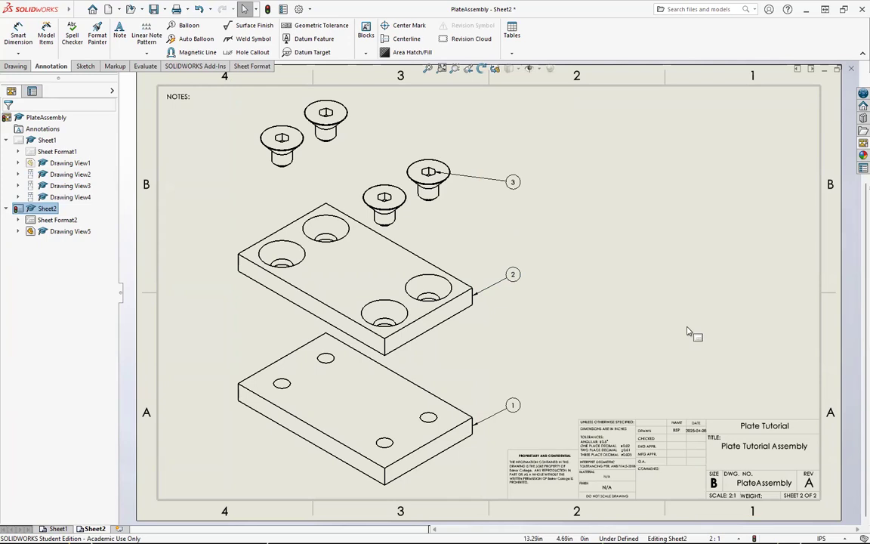
Reattach balloon 3's leader from the screw's hex socket to the lower edge of the same screw's shank.
scroll(453, 189, down, 2)
scroll(468, 202, down, 4)
click(426, 234)
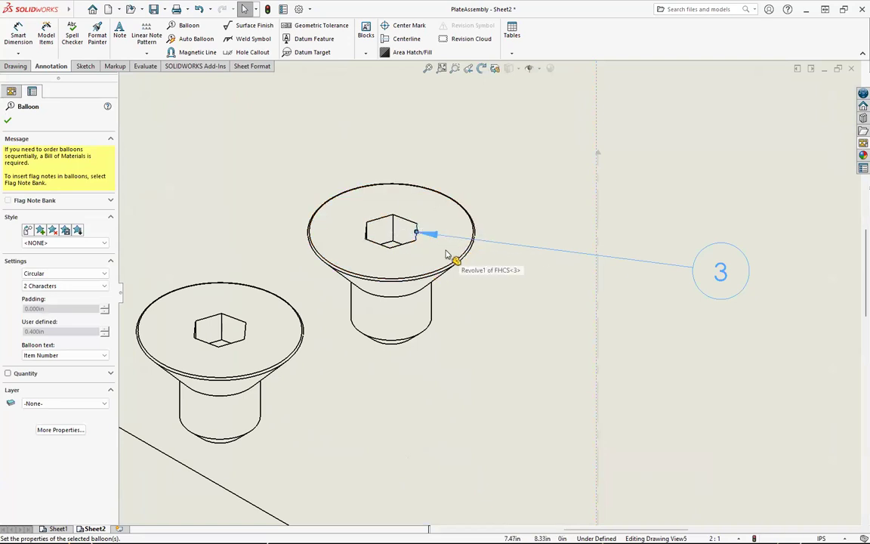
mouse_move(417, 232)
mouse_down()
mouse_move(481, 250)
mouse_move(427, 315)
mouse_move(425, 333)
mouse_up()
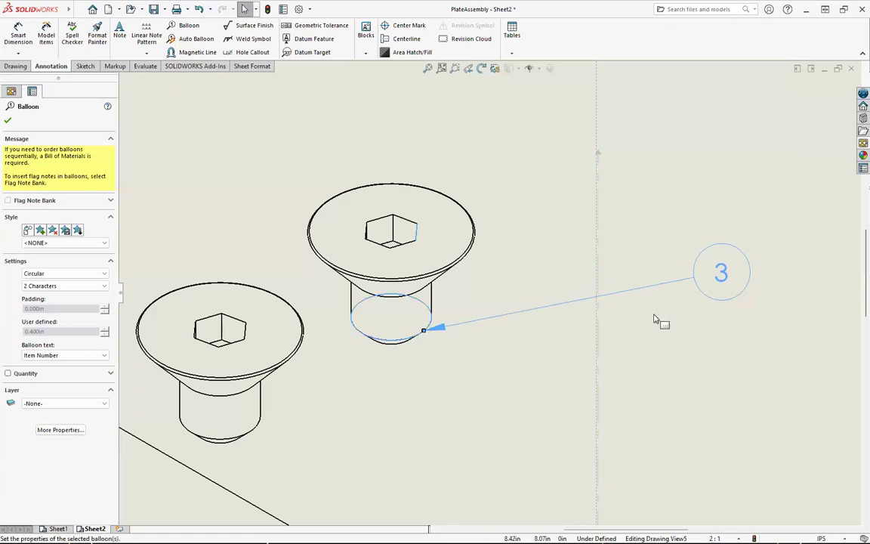
Leave balloon 3's properties and check the placement of the three balloons beside the exploded view on the full sheet.
click(513, 200)
scroll(486, 190, up, 3)
scroll(486, 190, up, 5)
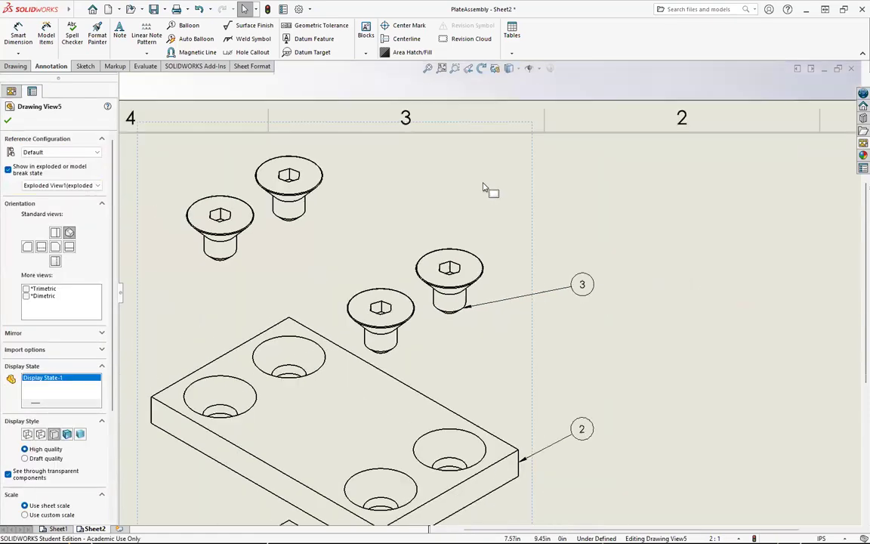
scroll(529, 348, down, 1)
scroll(525, 345, down, 2)
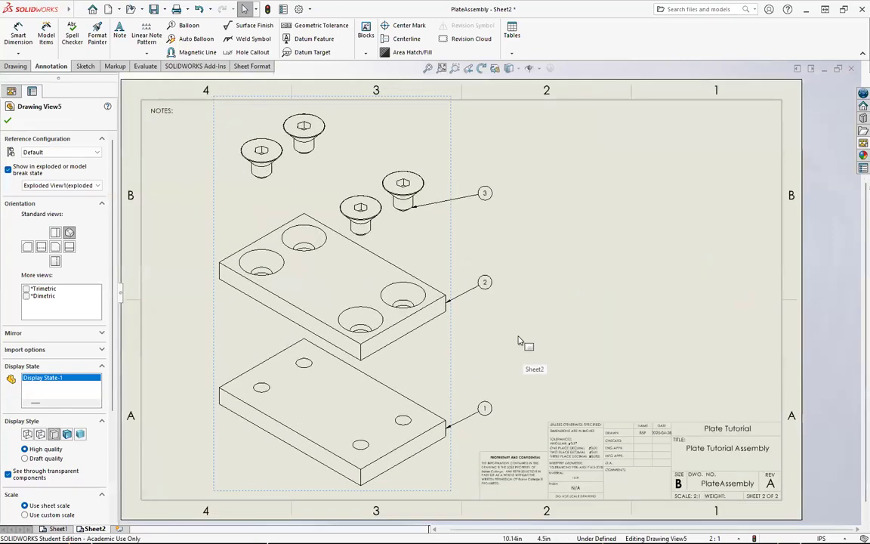
scroll(491, 342, up, 1)
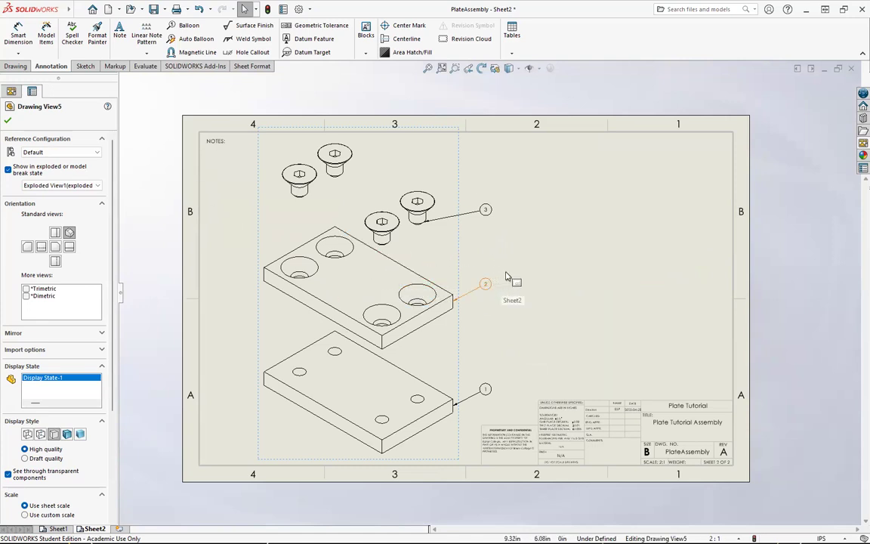
click(8, 122)
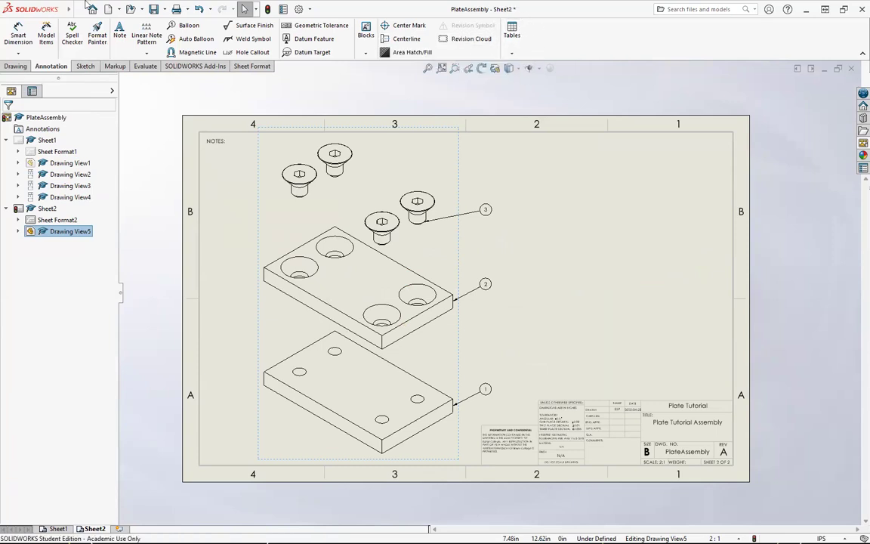
Insert a top-level-only bill of materials for the exploded view using the bom-standard template, placed in the sheet border's upper-right corner.
mouse_move(68, 11)
click(141, 11)
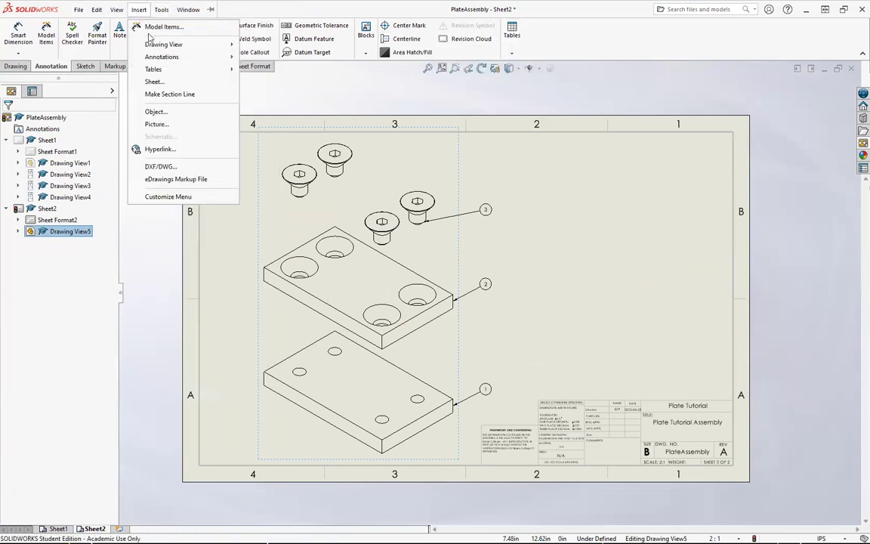
mouse_move(152, 71)
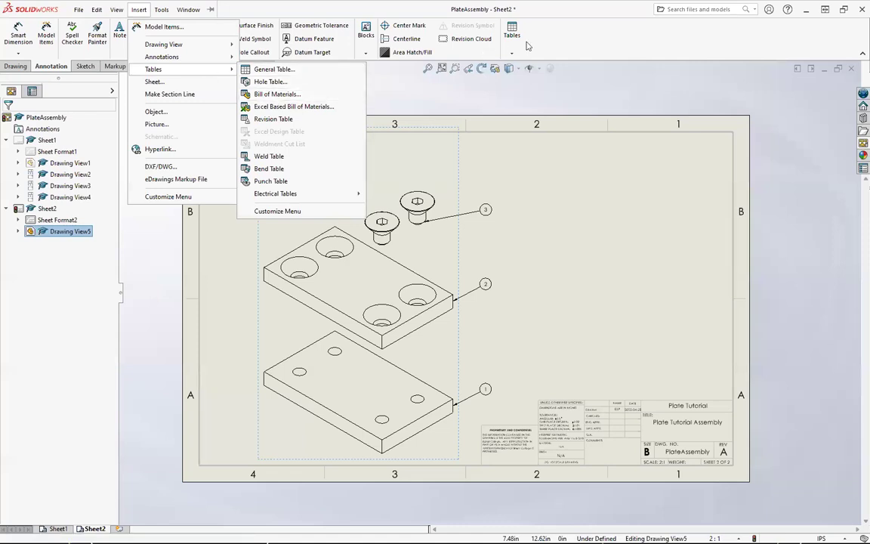
click(561, 37)
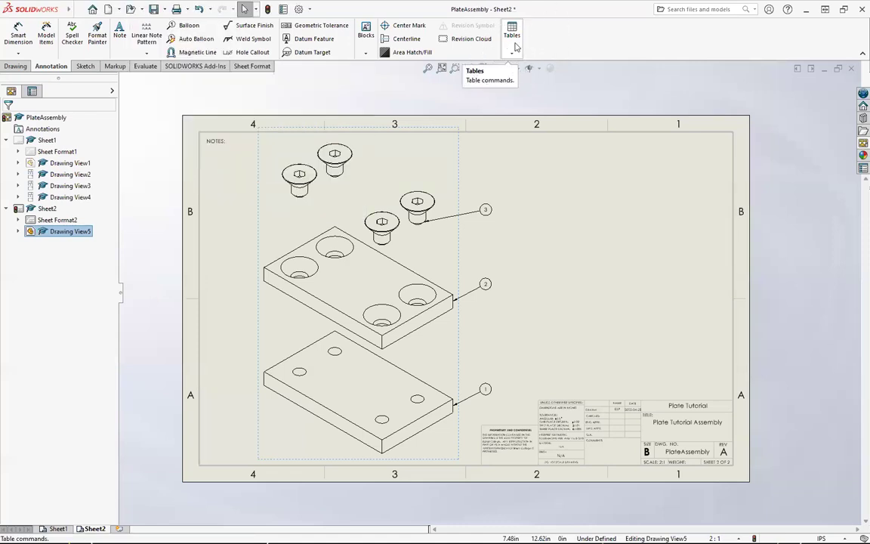
click(513, 51)
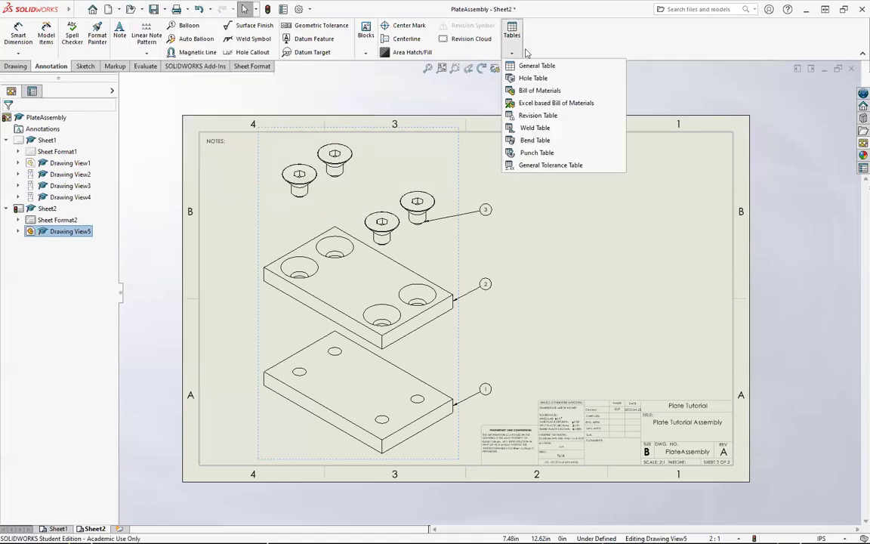
click(536, 90)
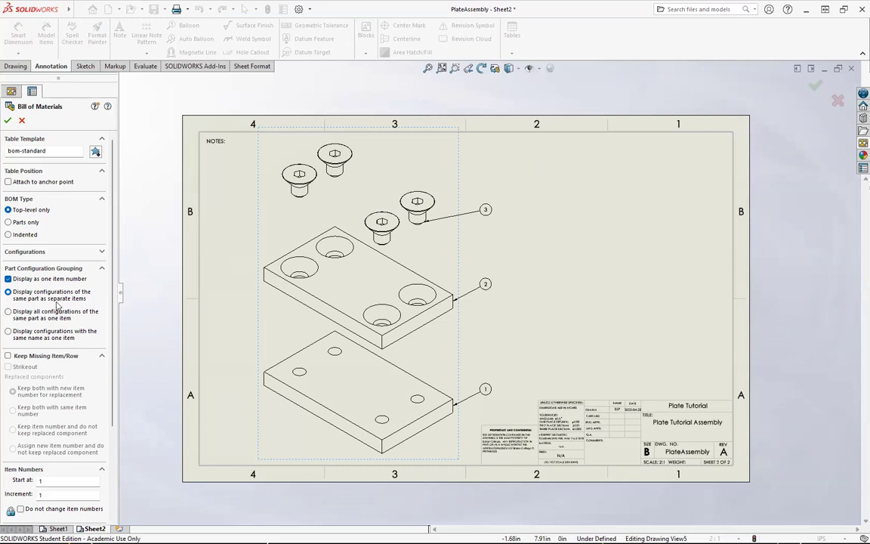
scroll(55, 305, down, 3)
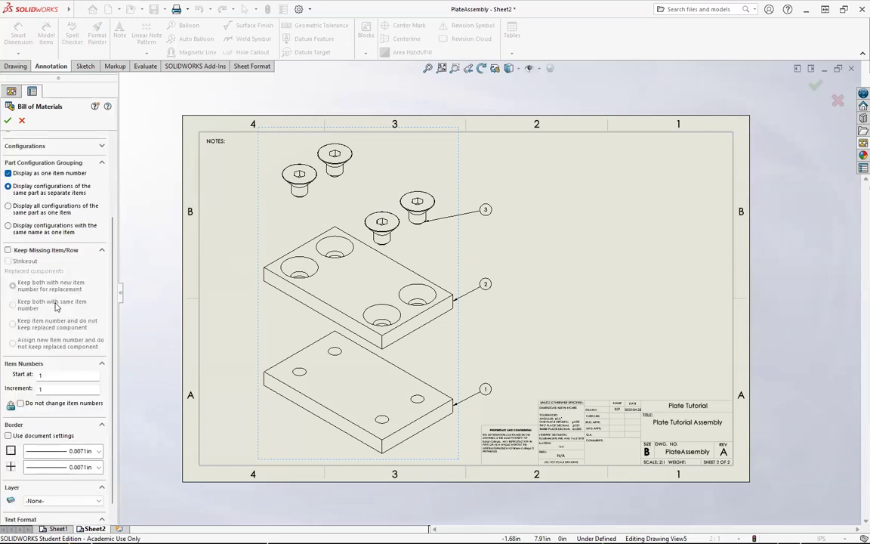
scroll(57, 305, down, 1)
scroll(56, 305, up, 3)
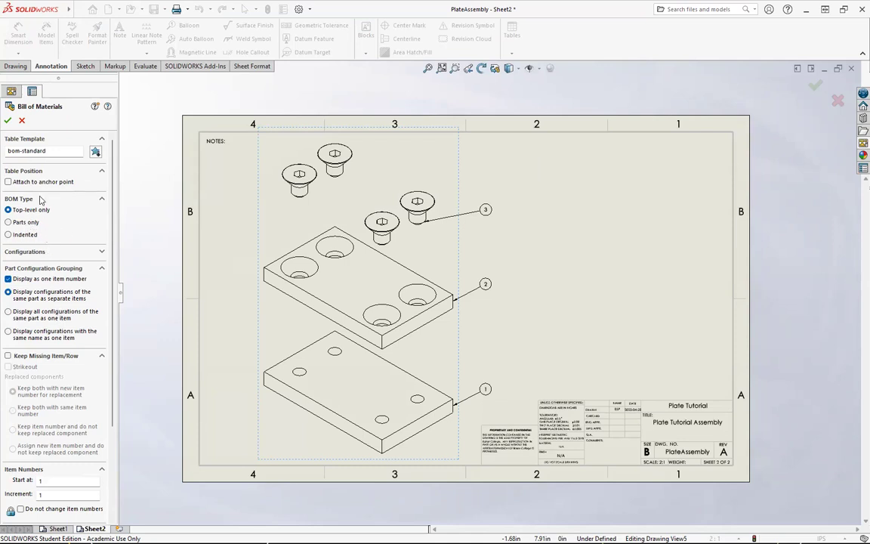
click(9, 121)
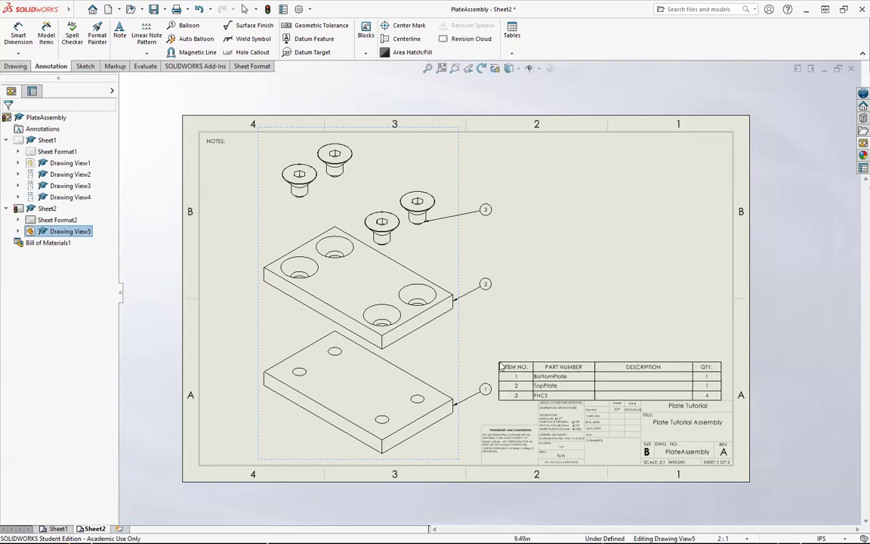
click(505, 138)
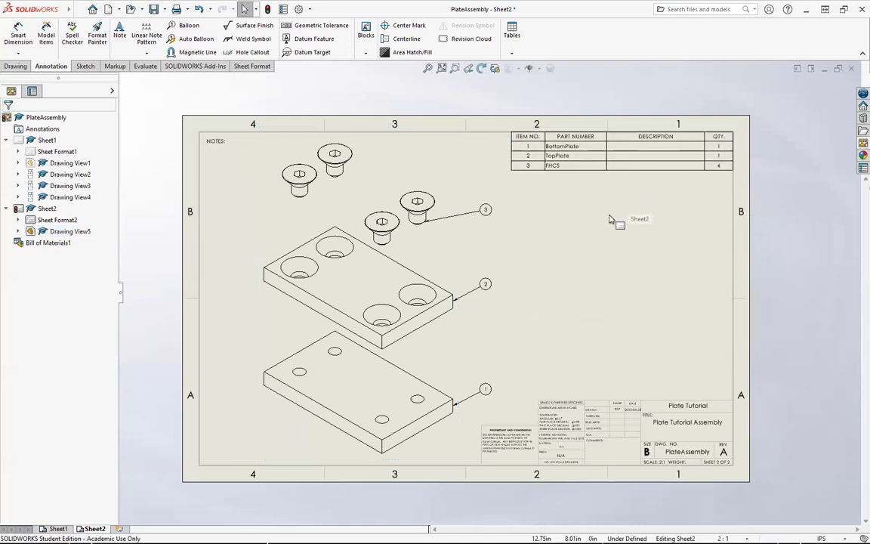
click(565, 242)
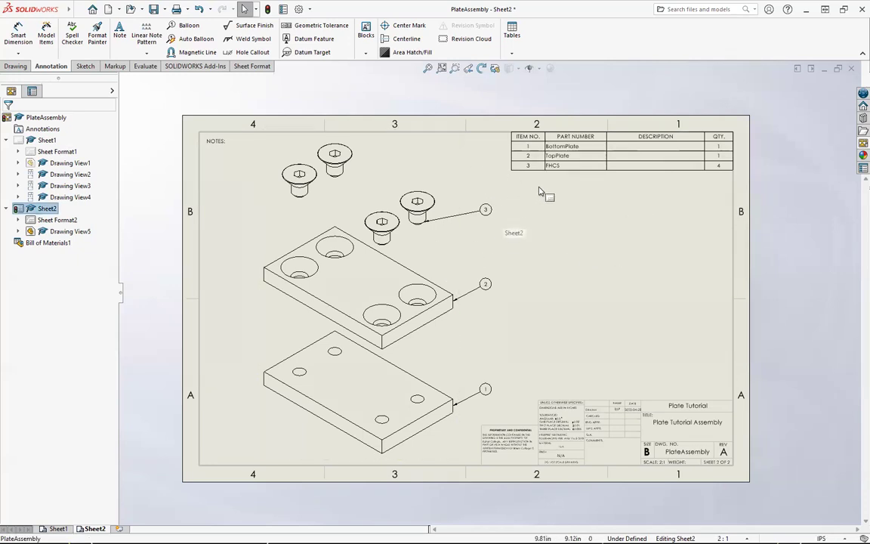
click(563, 173)
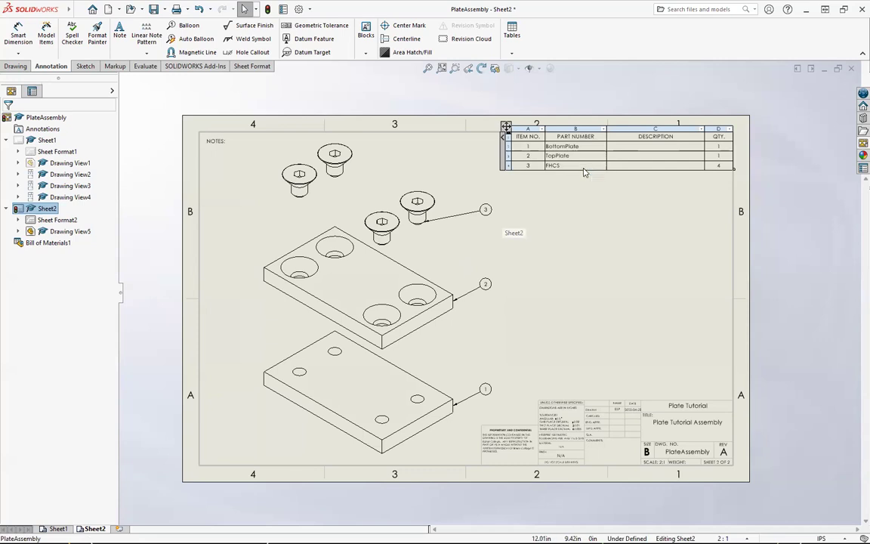
right_click(580, 173)
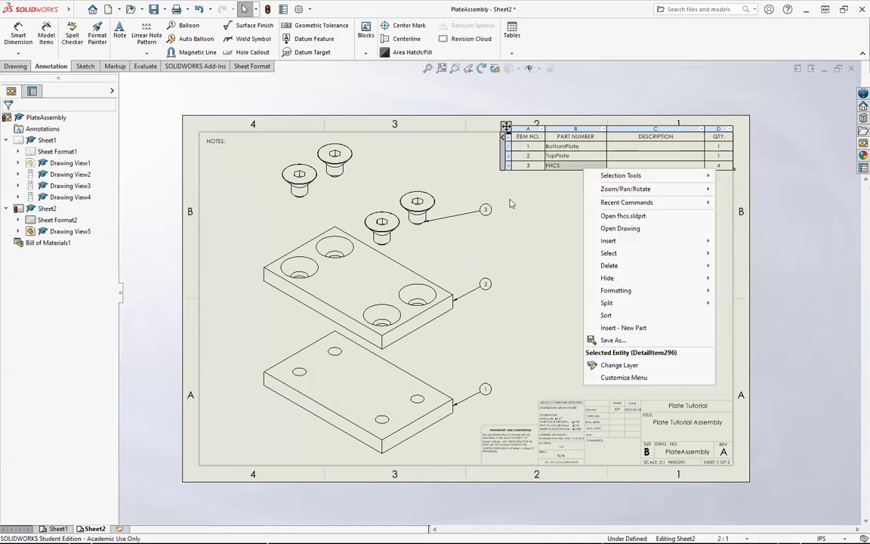
click(551, 214)
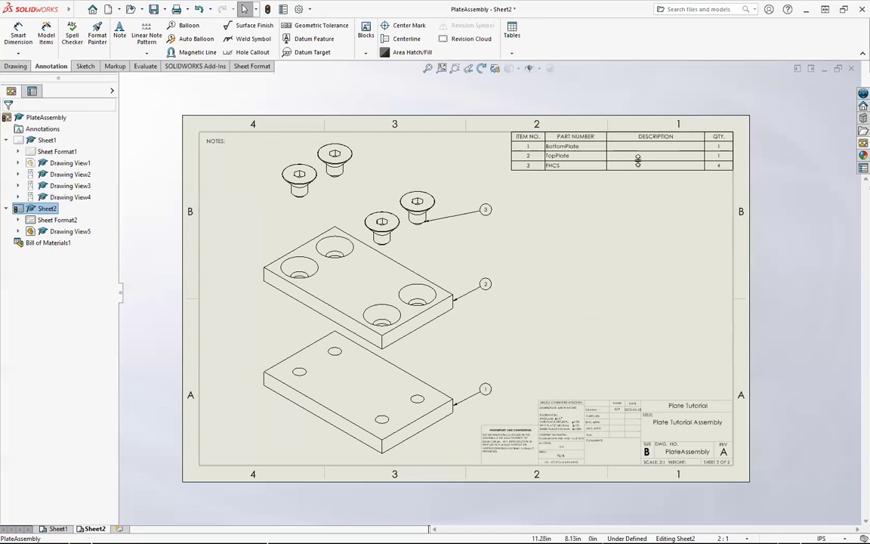
Examine the Description cells of the BottomPlate, TopPlate and FHCS rows in the bill of materials.
click(637, 160)
click(553, 244)
click(644, 160)
scroll(580, 202, down, 3)
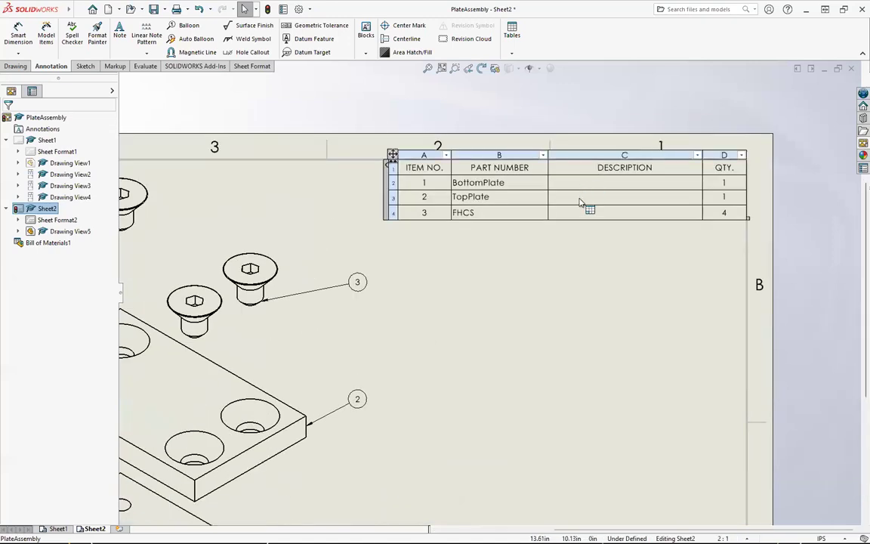
scroll(579, 199, down, 2)
click(552, 207)
click(577, 250)
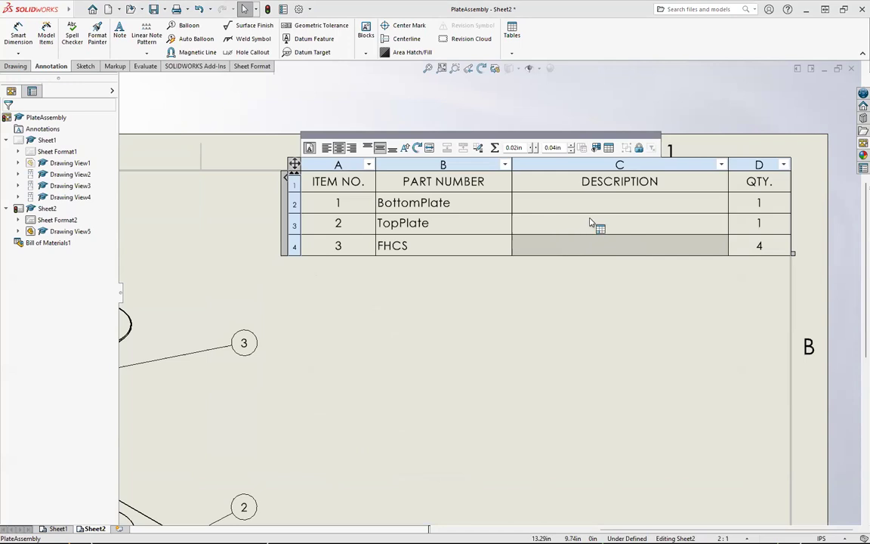
click(593, 205)
click(579, 226)
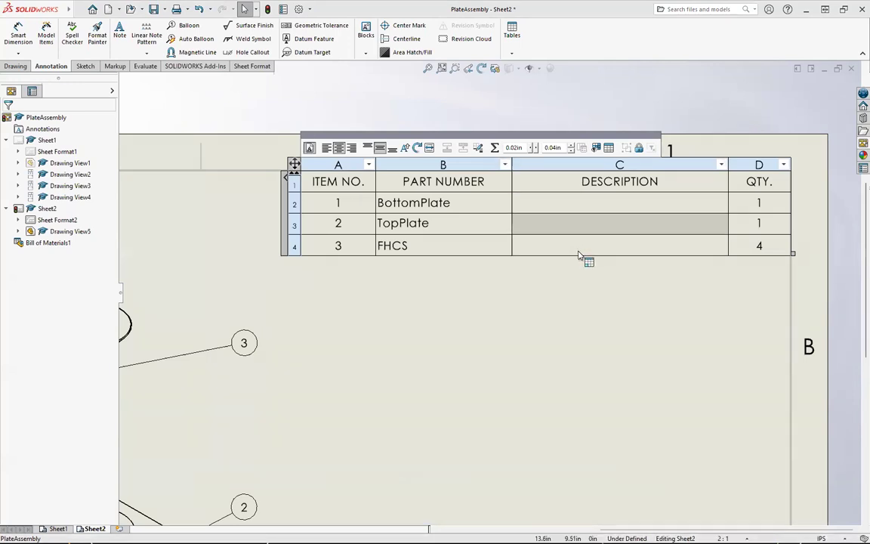
click(574, 252)
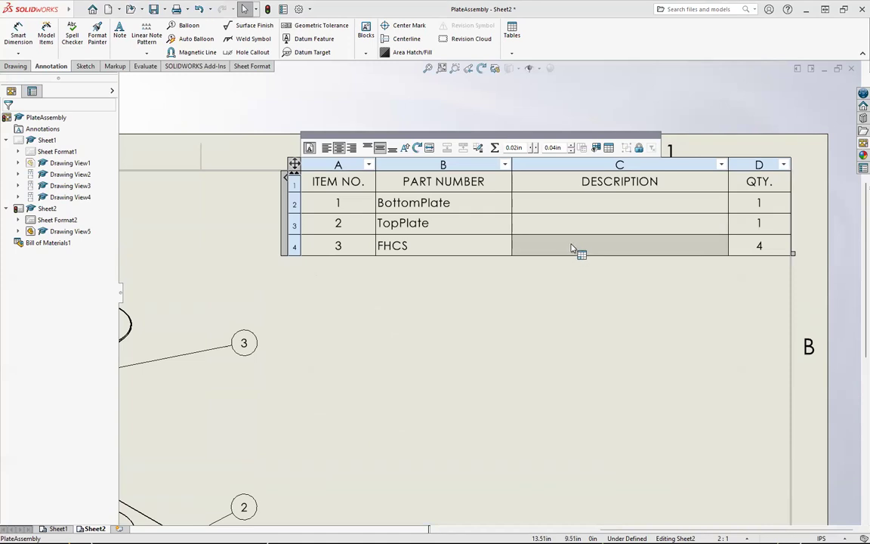
Inspect the title block entries and return to the bill of materials' FHCS row.
scroll(575, 247, up, 5)
scroll(482, 396, down, 5)
scroll(439, 336, up, 5)
scroll(466, 330, down, 6)
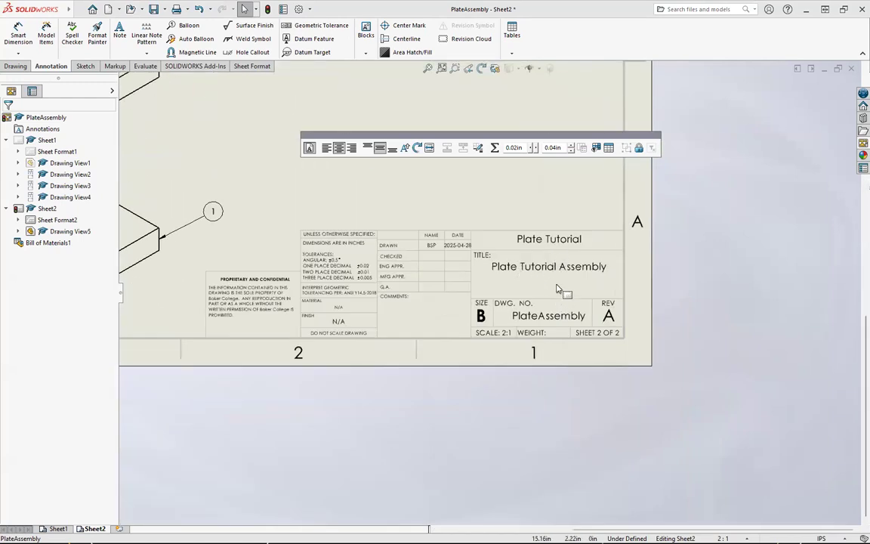
scroll(563, 334, up, 5)
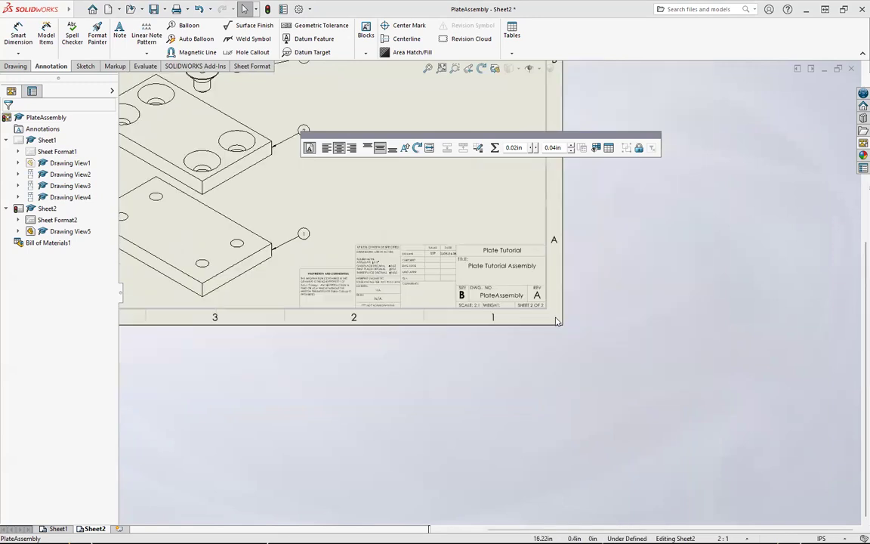
scroll(472, 217, down, 5)
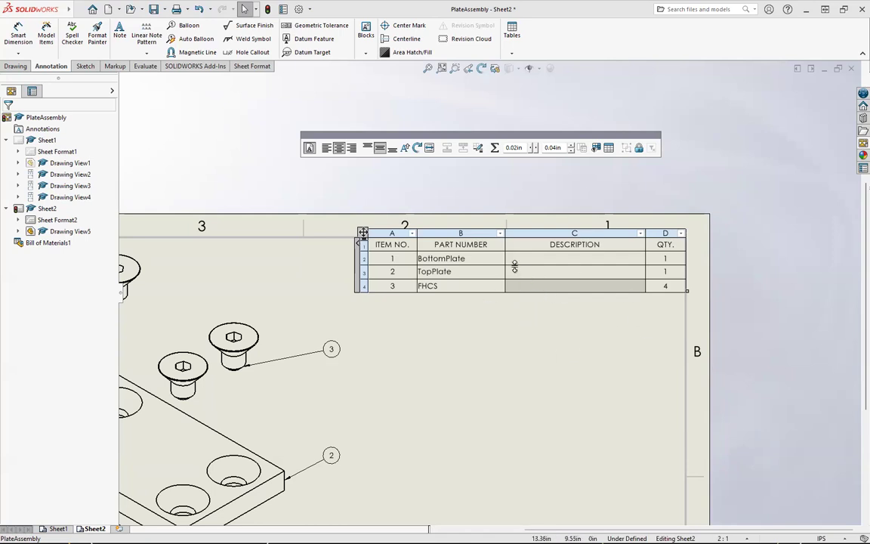
scroll(520, 272, down, 5)
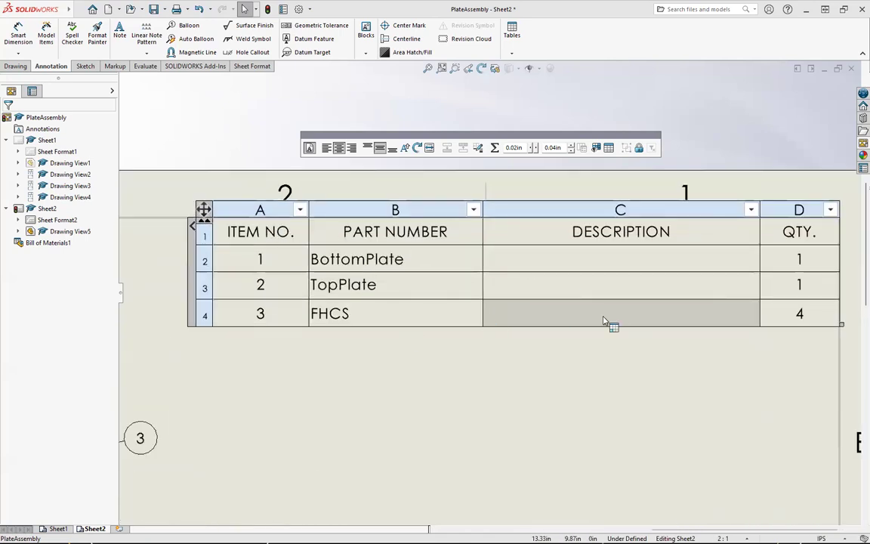
scroll(607, 323, down, 1)
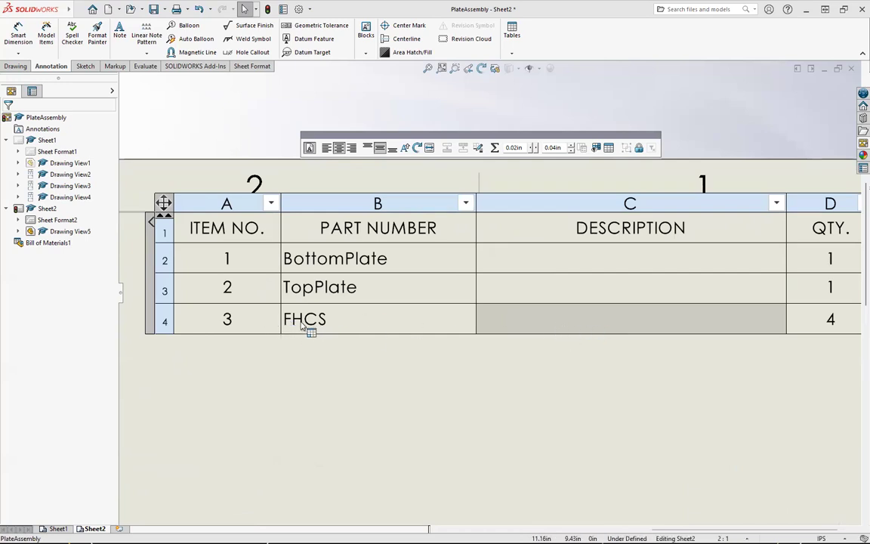
click(518, 322)
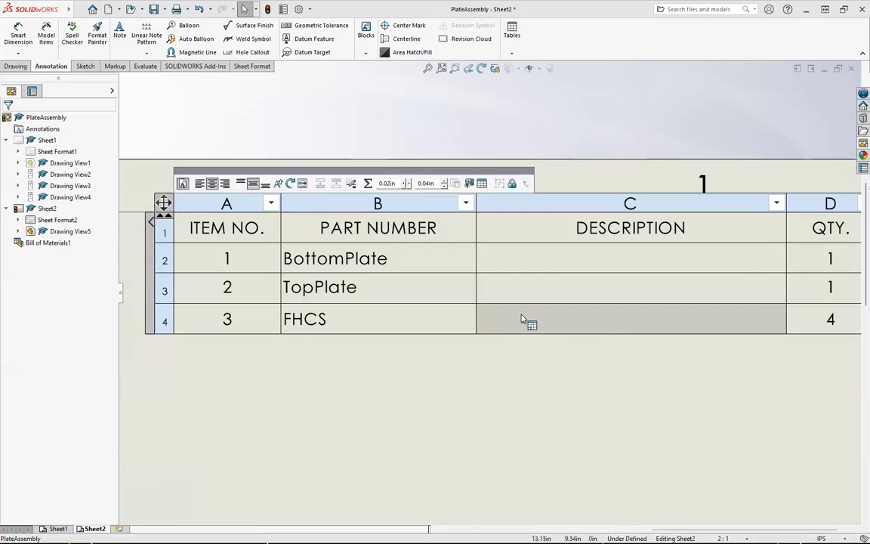
double_click(521, 318)
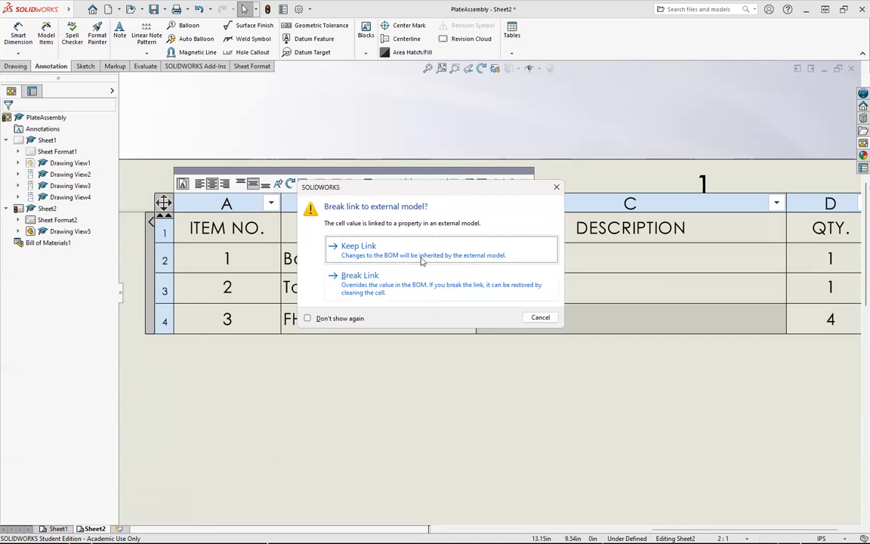
click(557, 189)
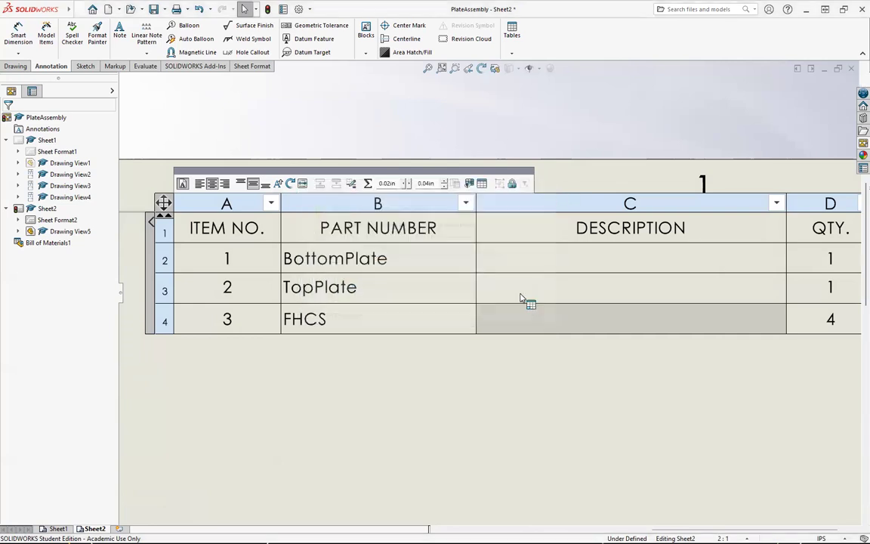
double_click(523, 319)
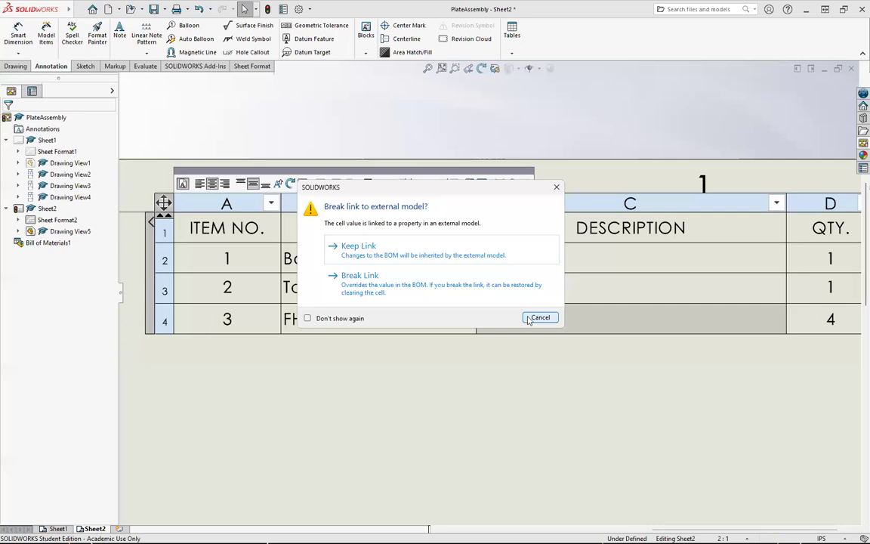
click(556, 188)
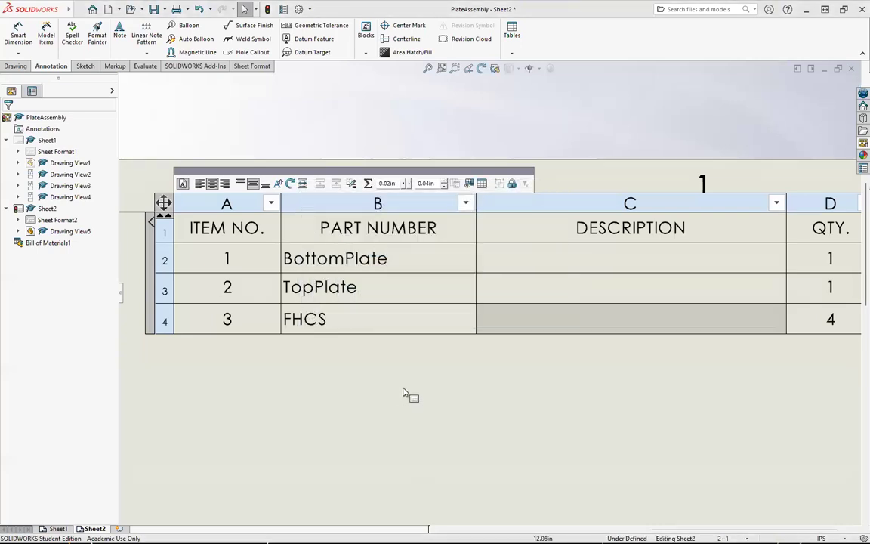
Open the source assembly plateassembly.sldasm from the exploded drawing view.
scroll(405, 394, up, 5)
scroll(443, 351, down, 2)
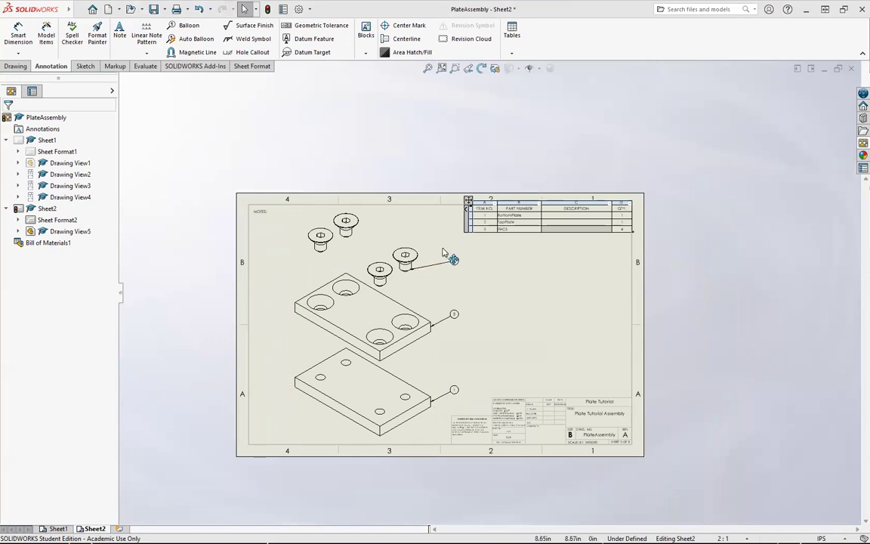
scroll(449, 262, down, 2)
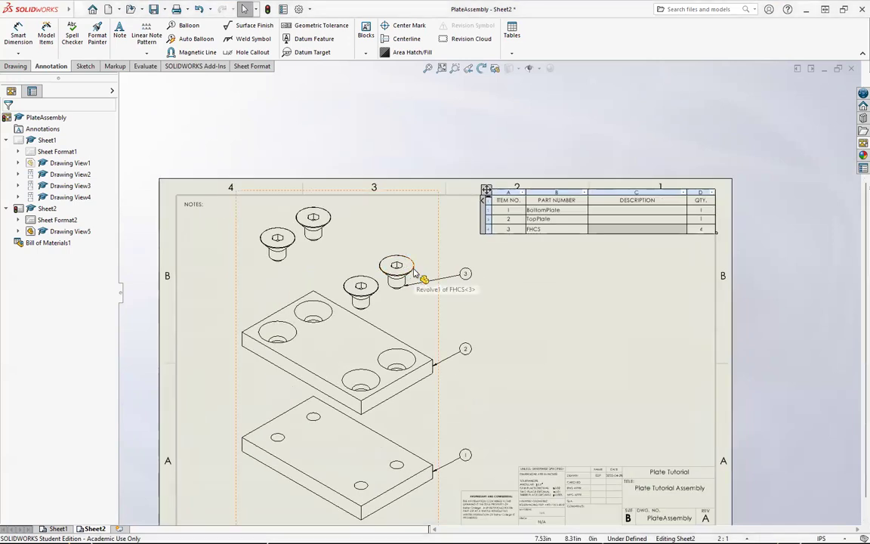
click(413, 275)
right_click(413, 276)
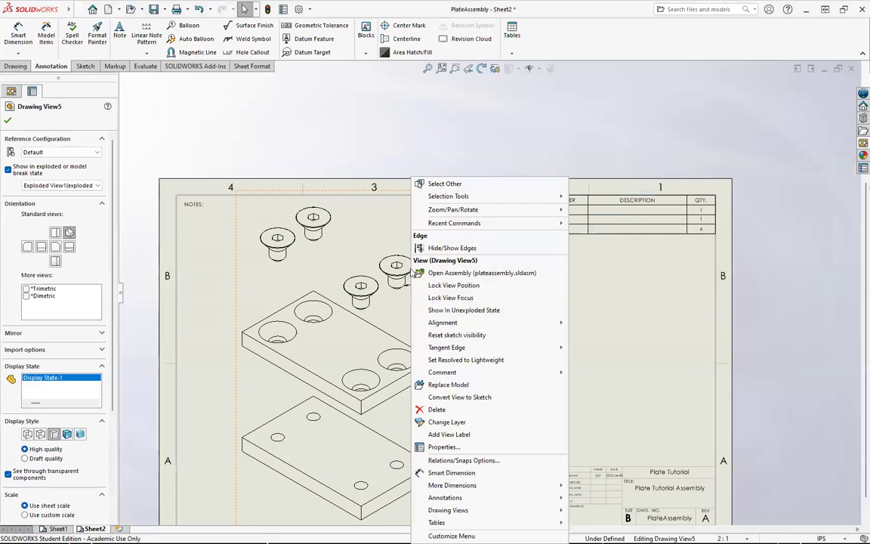
click(449, 276)
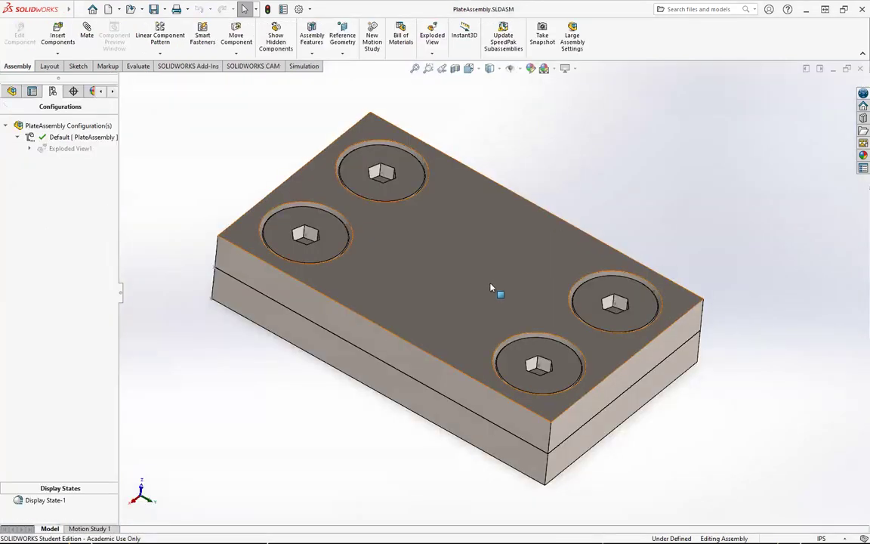
Open the FHCS screw part from the assembly and display its custom file properties.
click(591, 314)
right_click(592, 314)
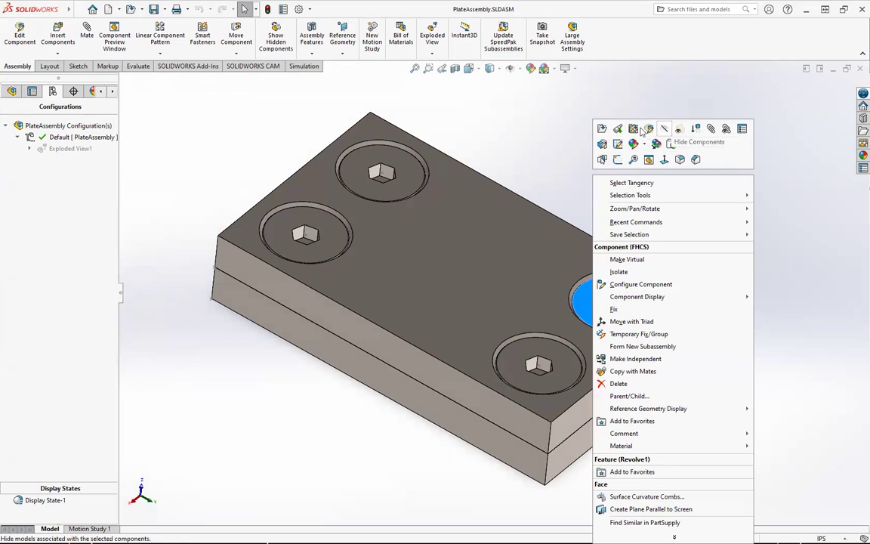
click(601, 130)
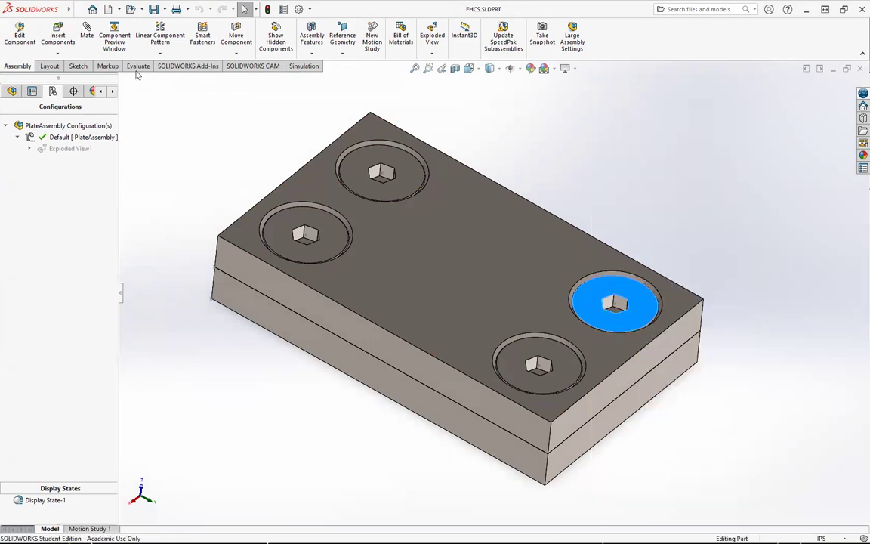
click(70, 12)
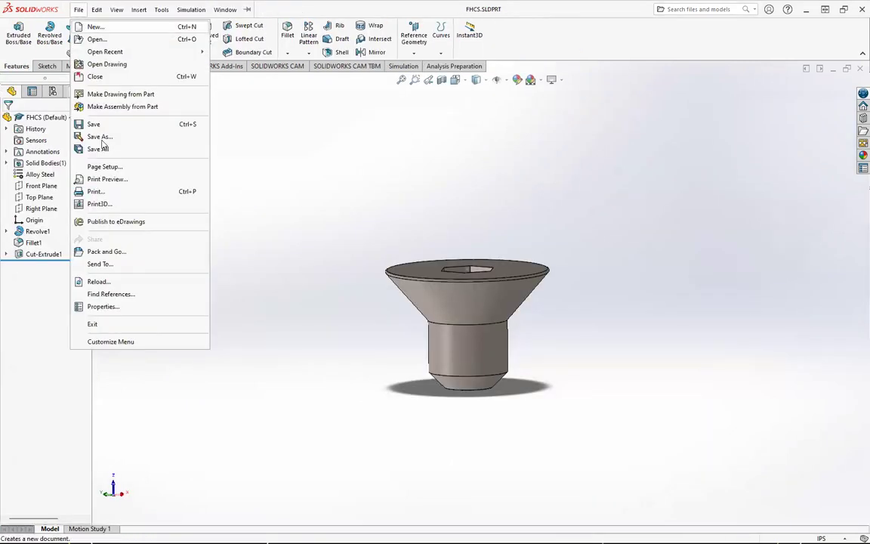
click(117, 307)
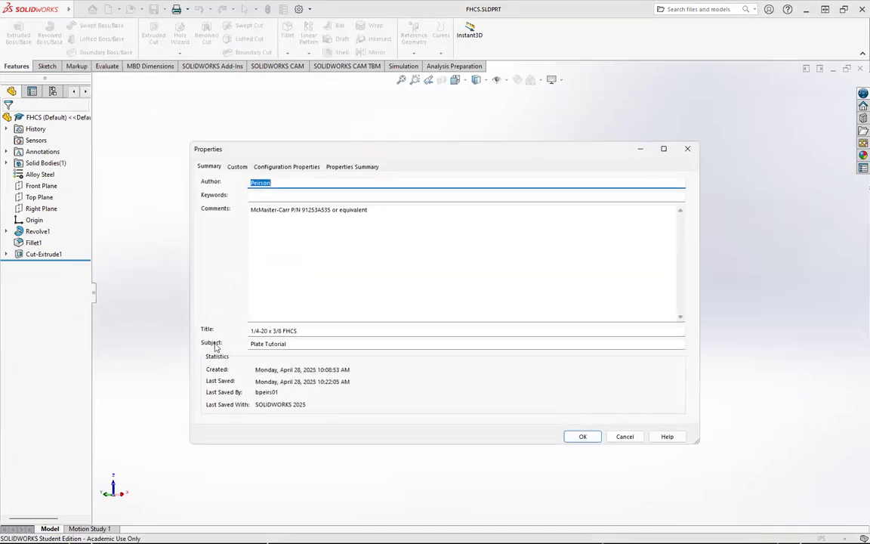
click(238, 167)
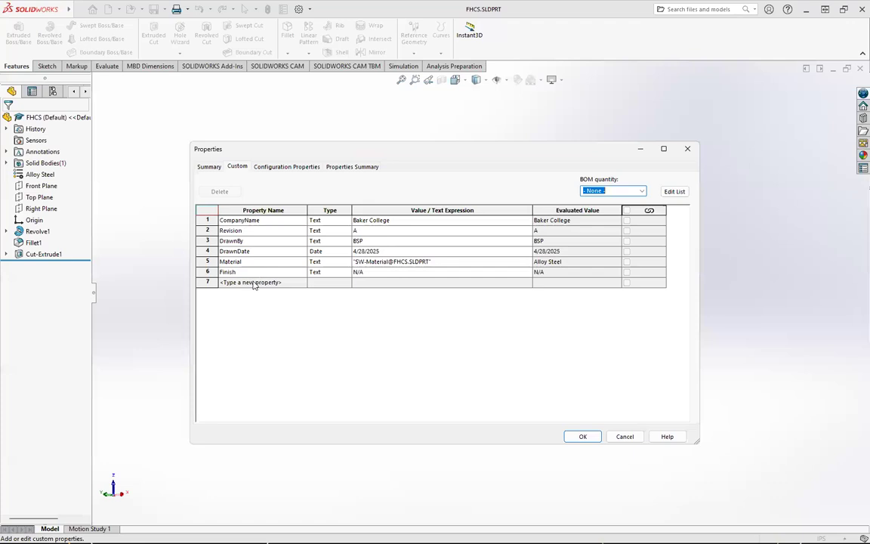
Add a Description custom property with the value "1/4-20 x 2/8 FHCS" to the screw part and accept the properties.
click(255, 281)
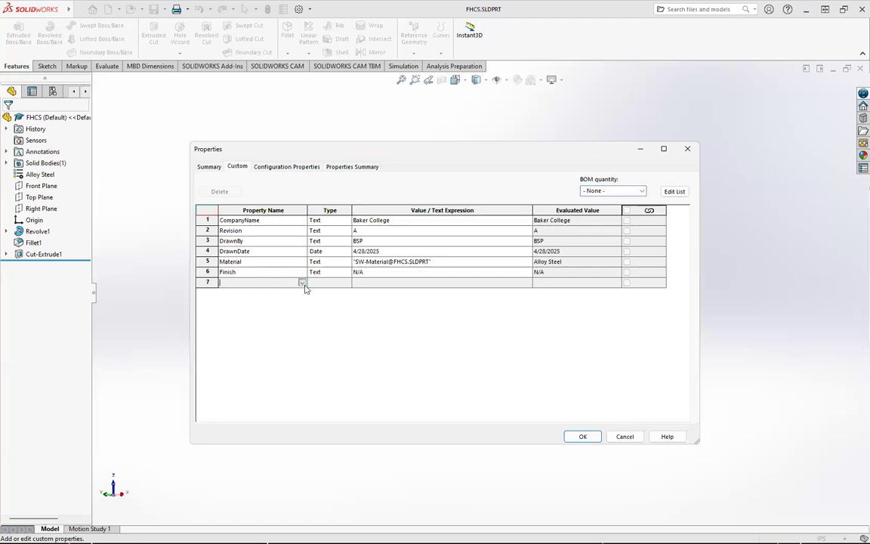
click(302, 283)
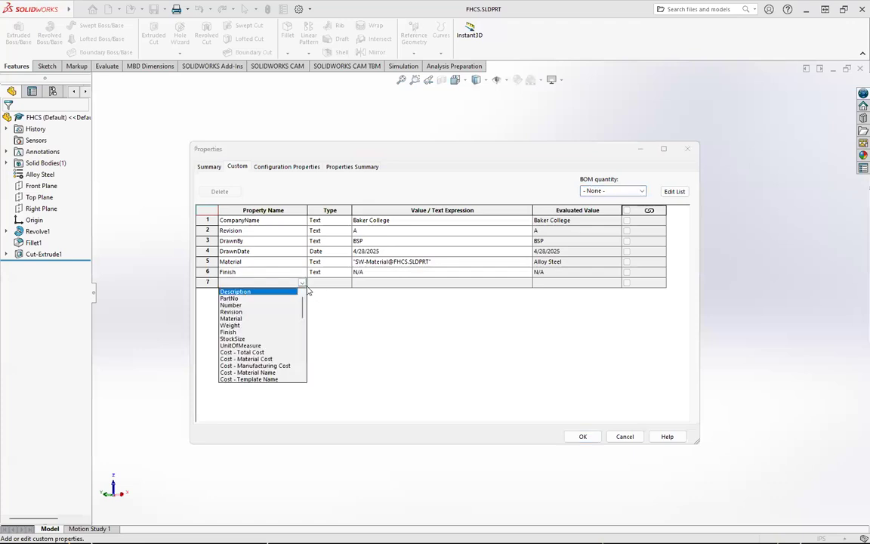
click(263, 293)
click(384, 282)
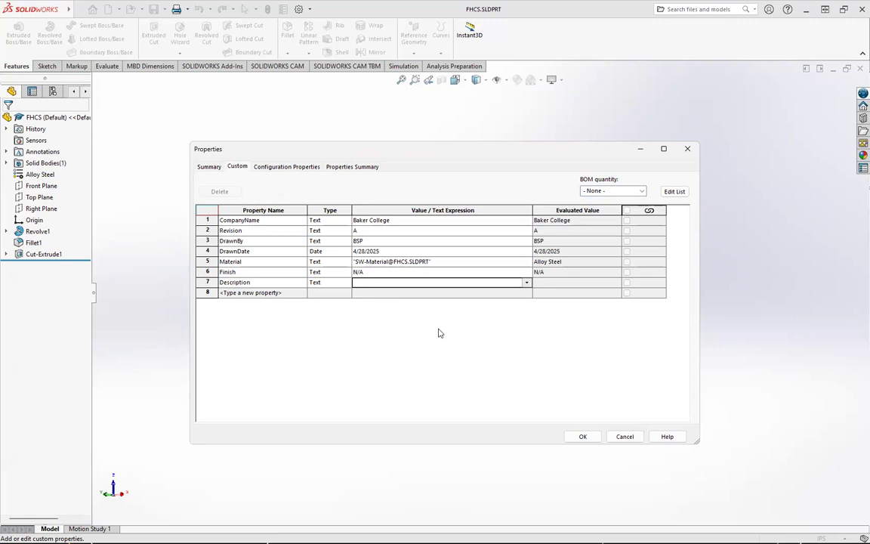
text(1/)
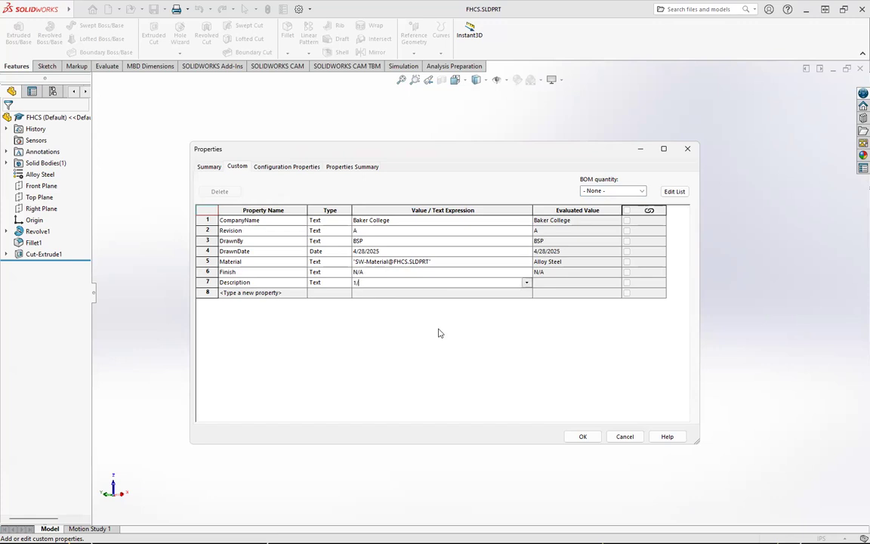
text(4-20 x 2/8 FHCS)
click(582, 435)
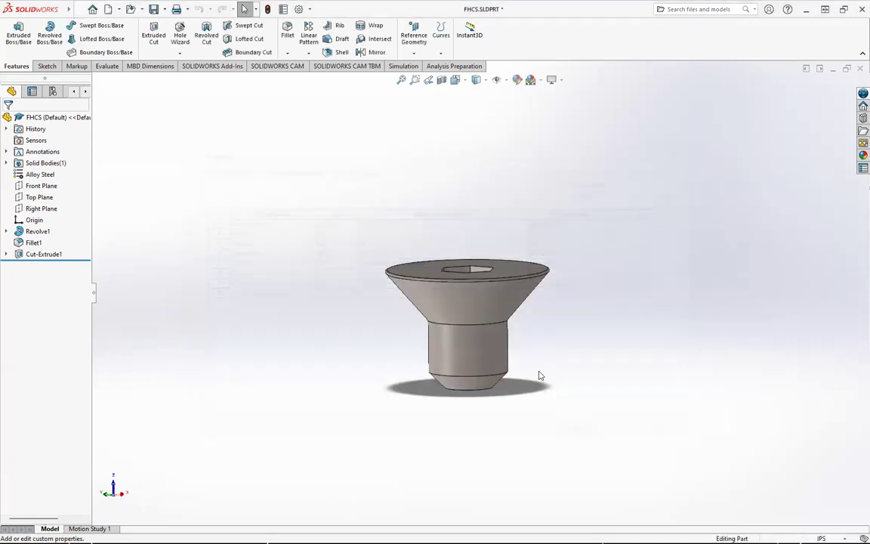
Save and close the FHCS part, and close the plate assembly to return to the drawing.
key(ctrl+s)
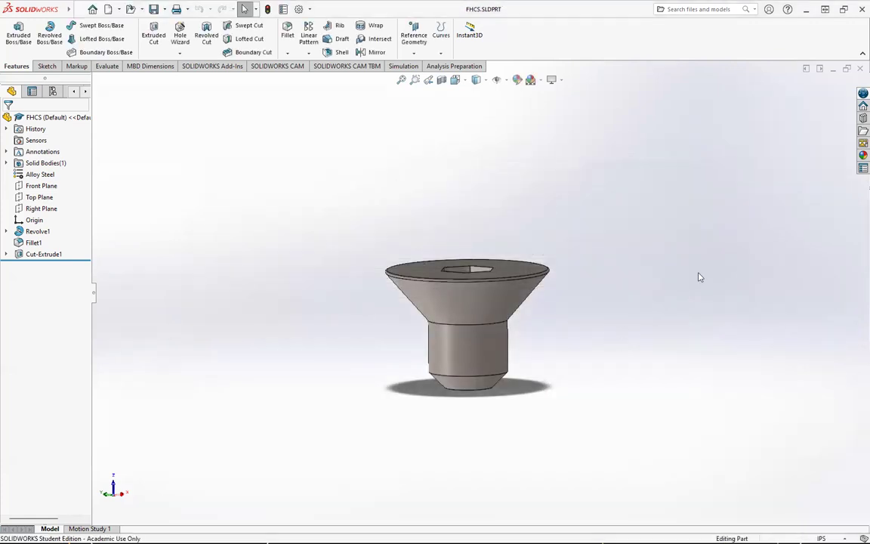
click(859, 69)
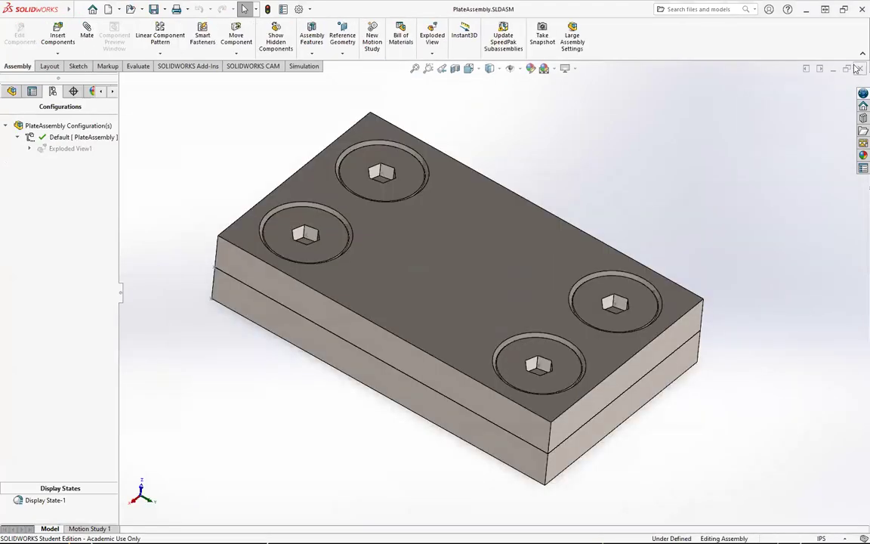
click(859, 69)
Examine the FHCS row's description in the bill of materials and the layout of both drawing sheets.
click(637, 230)
scroll(638, 231, down, 5)
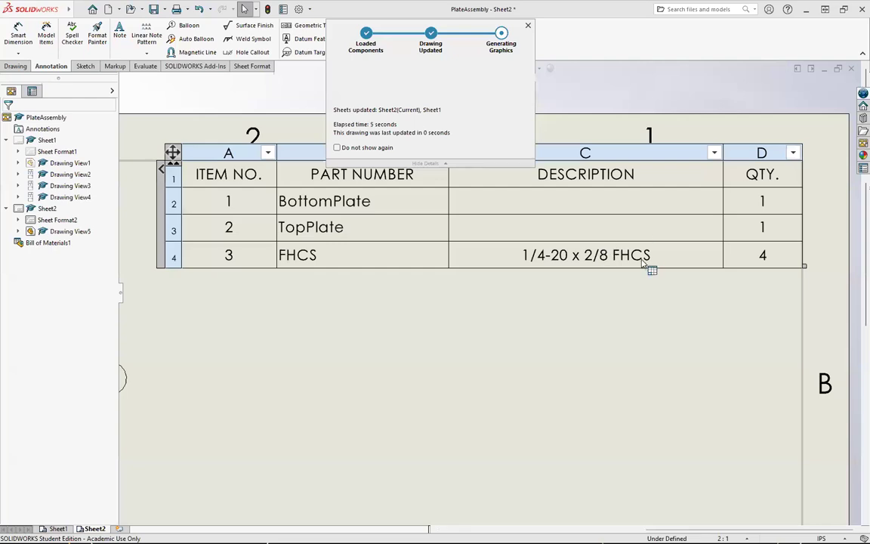
click(569, 271)
scroll(569, 272, up, 10)
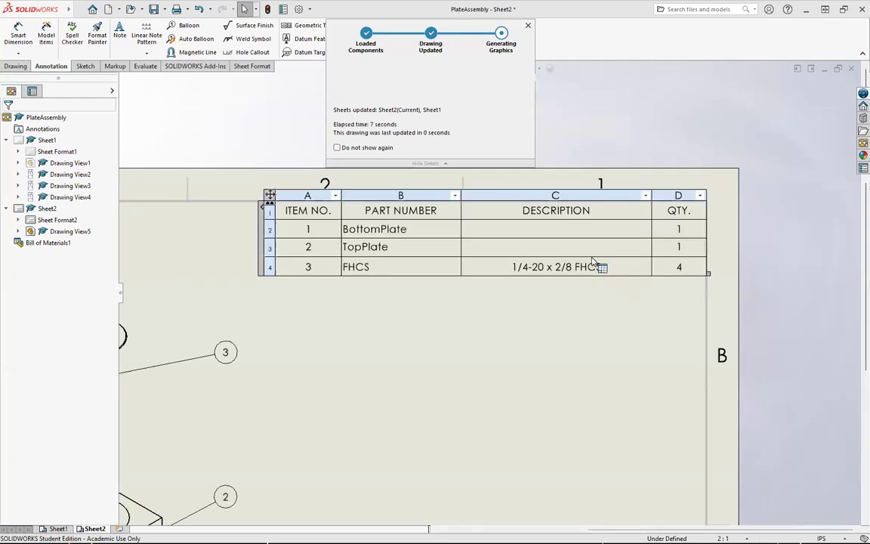
scroll(453, 351, down, 2)
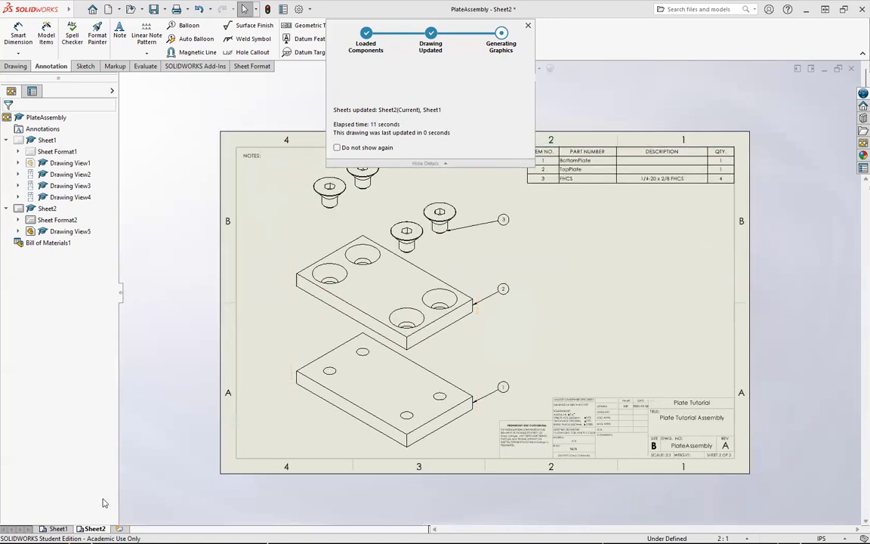
click(58, 529)
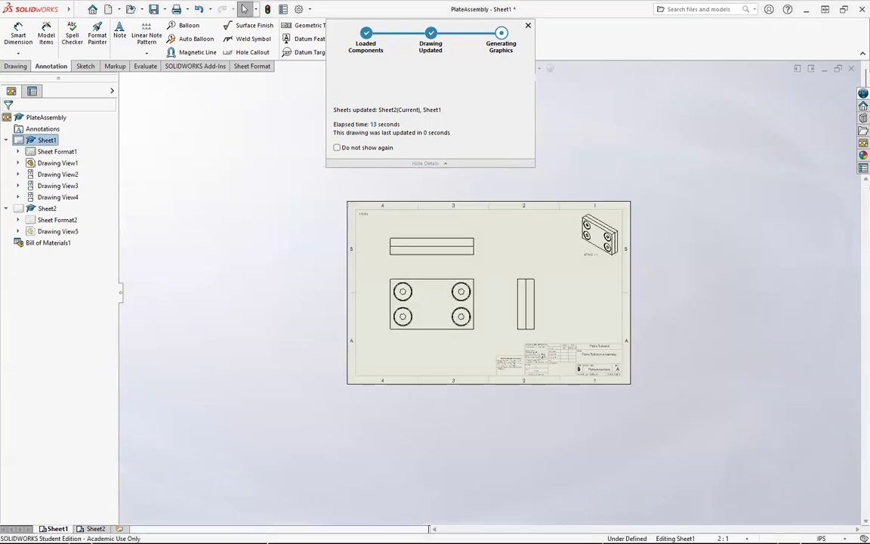
click(96, 529)
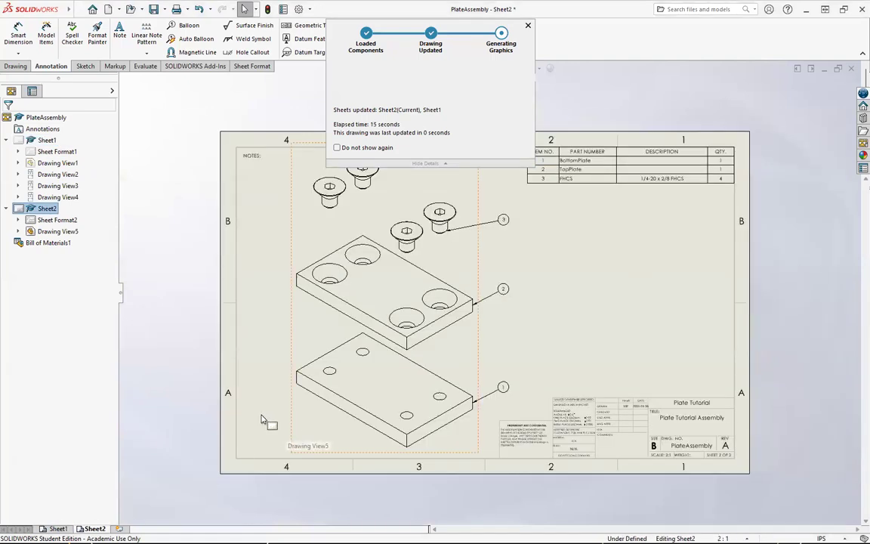
Dismiss the drawing update report and save the PlateAssembly drawing with Sheet2 active.
click(528, 27)
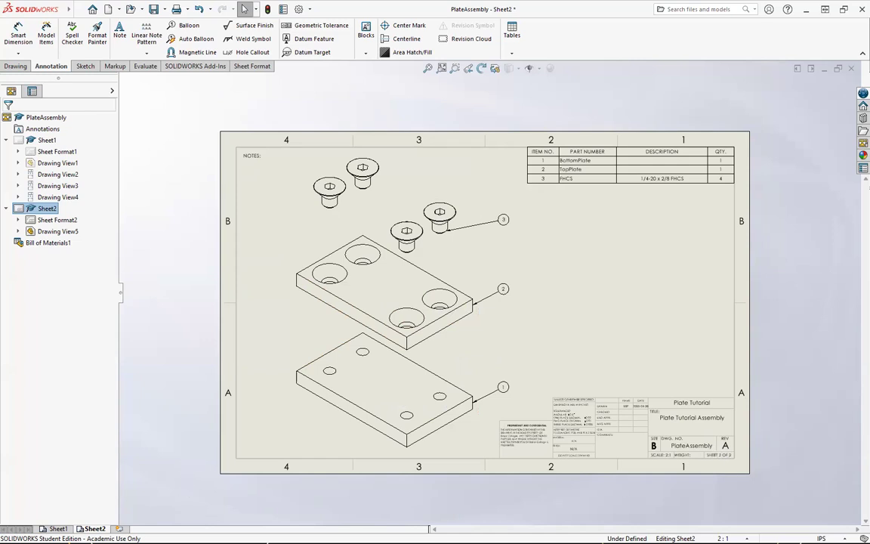
click(58, 528)
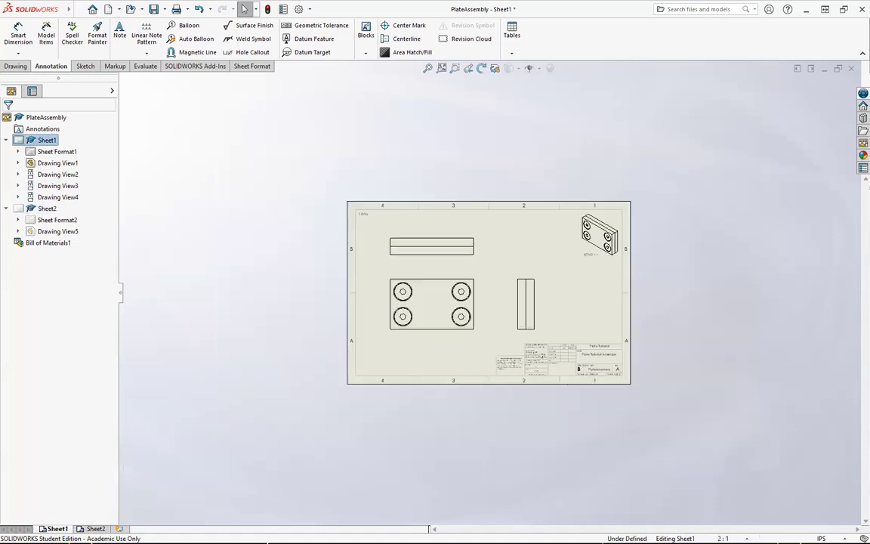
click(94, 529)
click(58, 529)
click(94, 528)
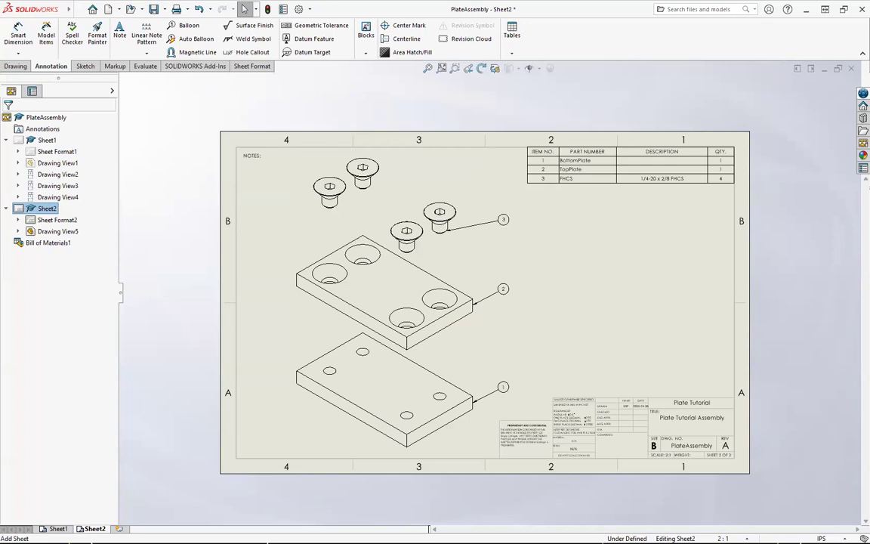
key(ctrl+s)
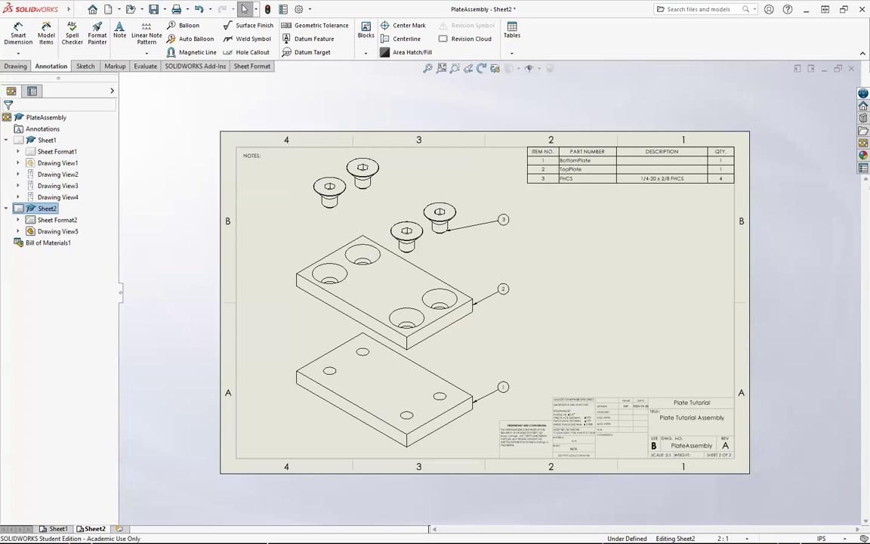